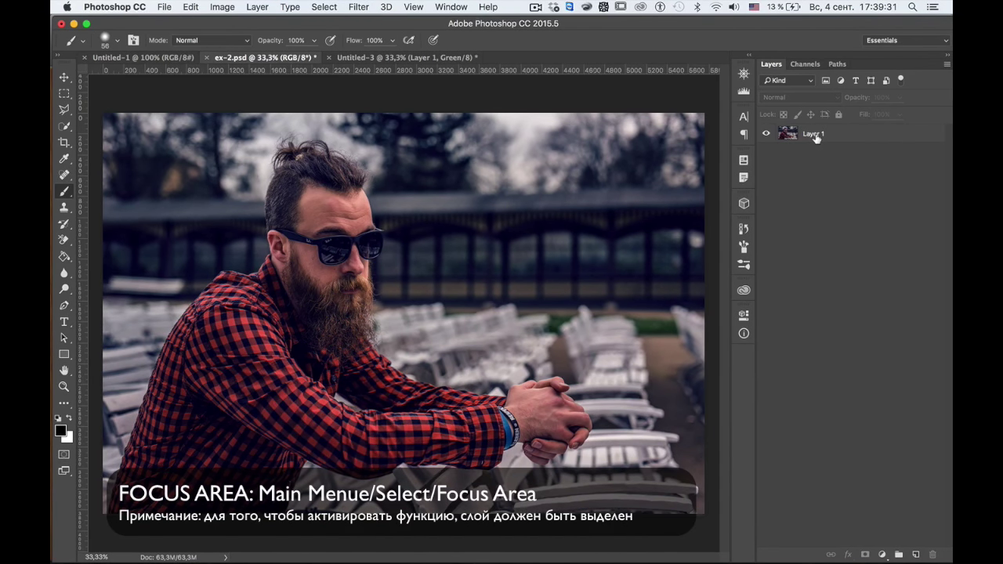
# Step: Make Layer 1 the active layer and bring up the Select menu commands
pyautogui.click(813, 134)
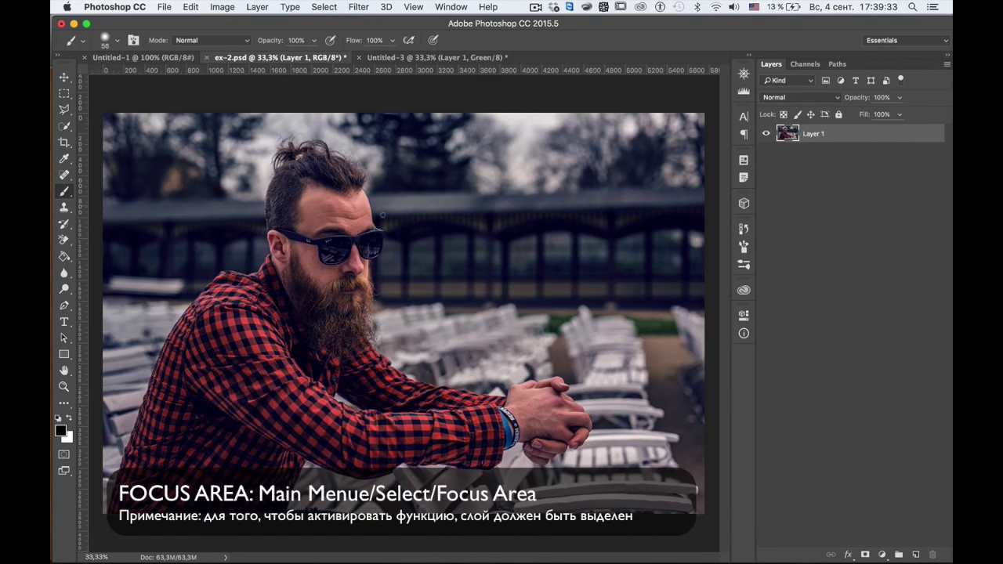
pyautogui.click(325, 7)
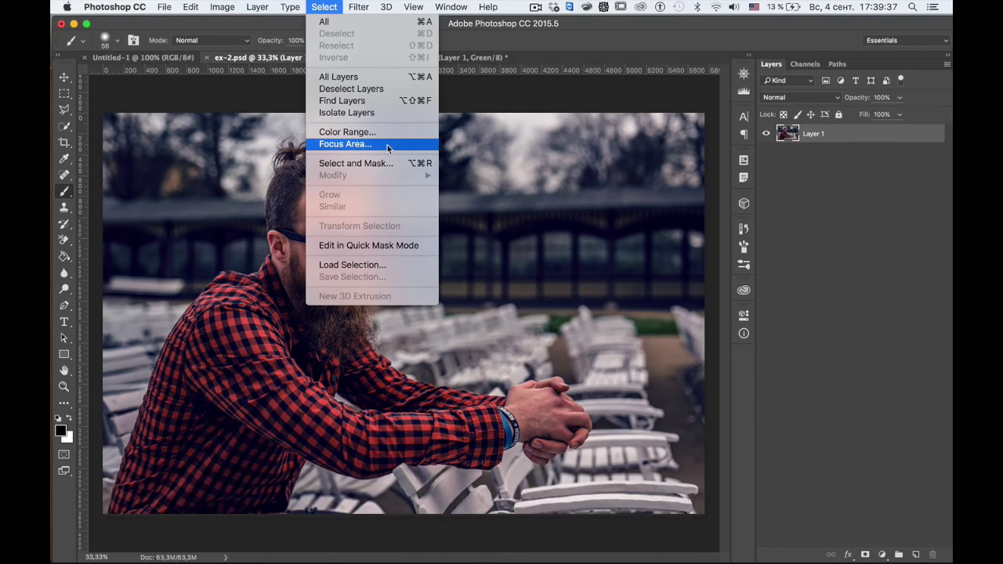
# Step: Run Focus Area on the photo and keep its preview in Overlay view
pyautogui.click(345, 144)
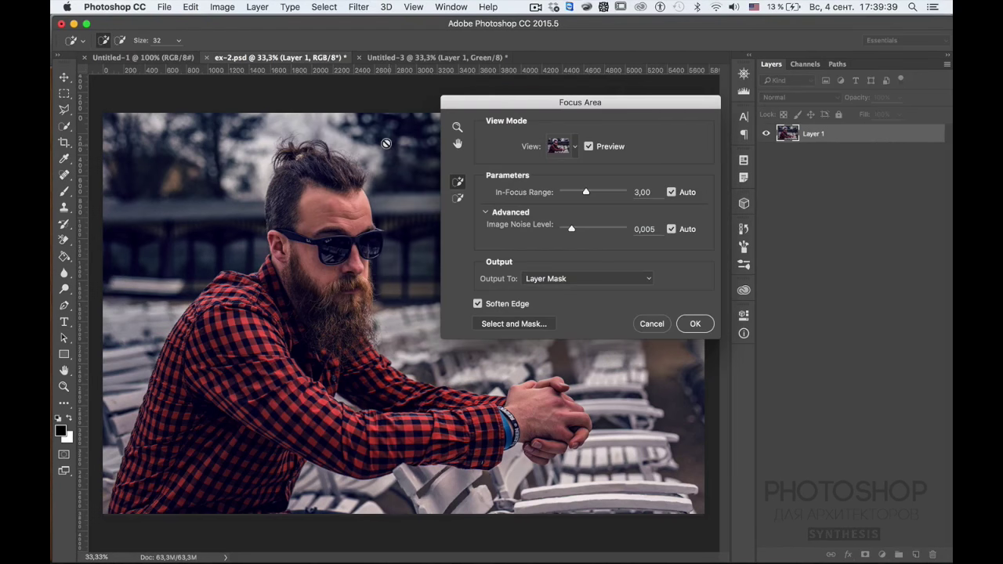
pyautogui.moveTo(493, 98); pyautogui.dragTo(491, 108)
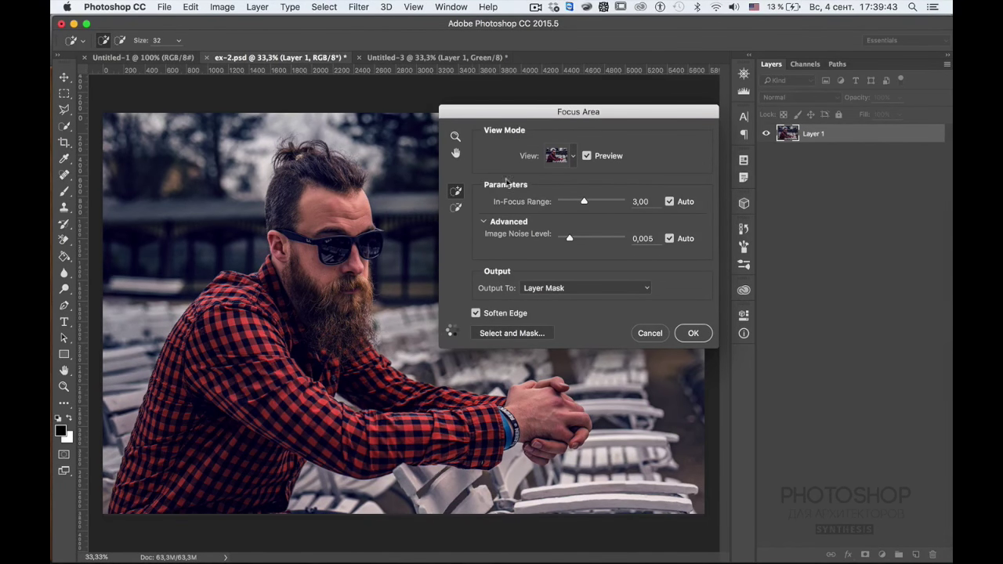
pyautogui.click(573, 155)
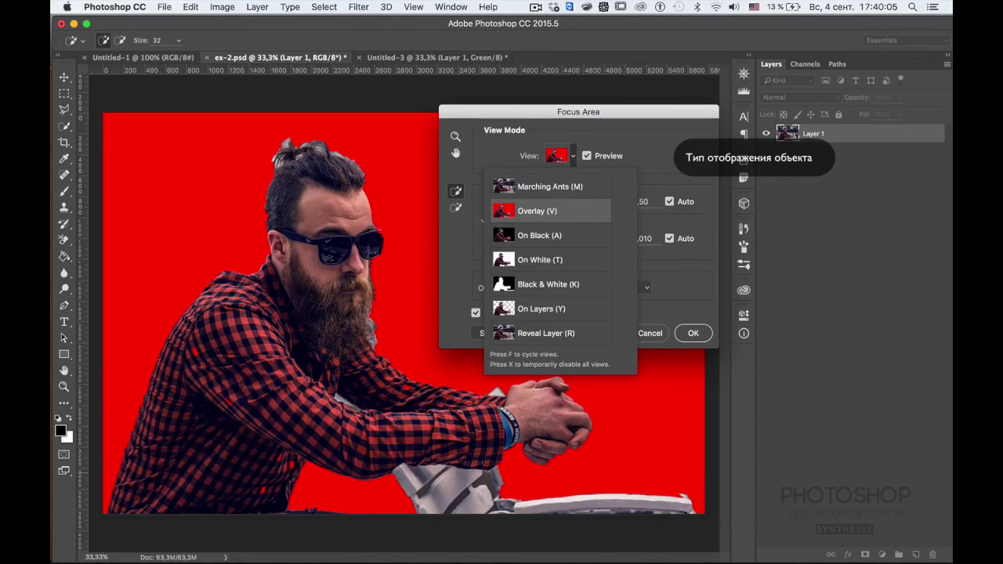
pyautogui.click(658, 138)
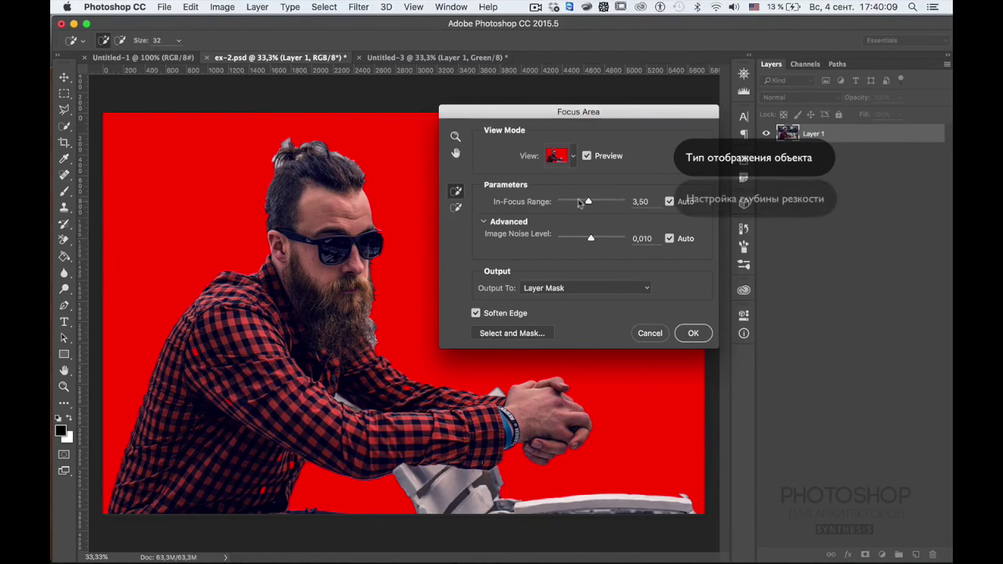
# Step: Settle the Focus Area In-Focus Range on 3,07 after trying 0,68 and 6,75
pyautogui.moveTo(589, 203); pyautogui.dragTo(563, 203)
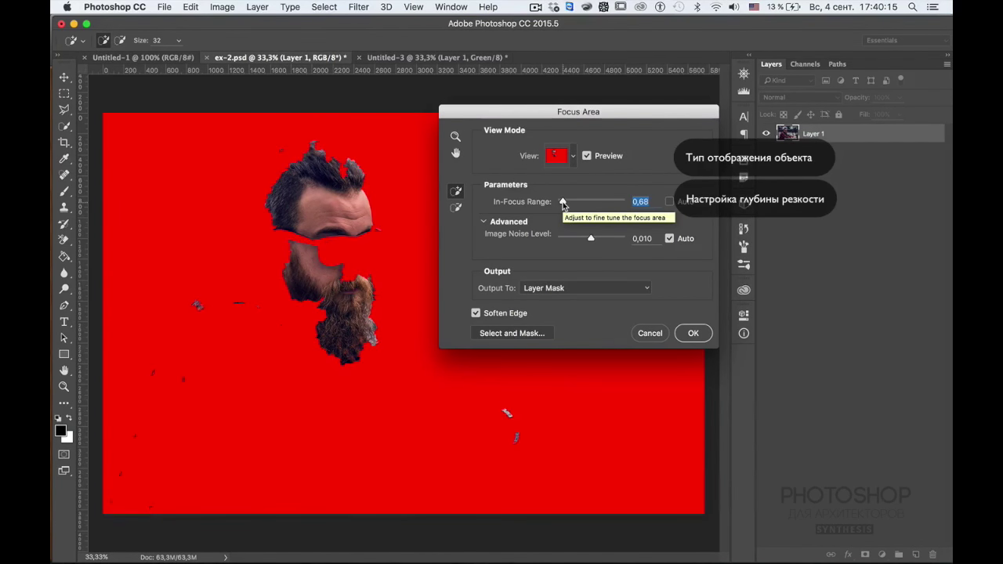
pyautogui.moveTo(562, 204); pyautogui.dragTo(619, 203)
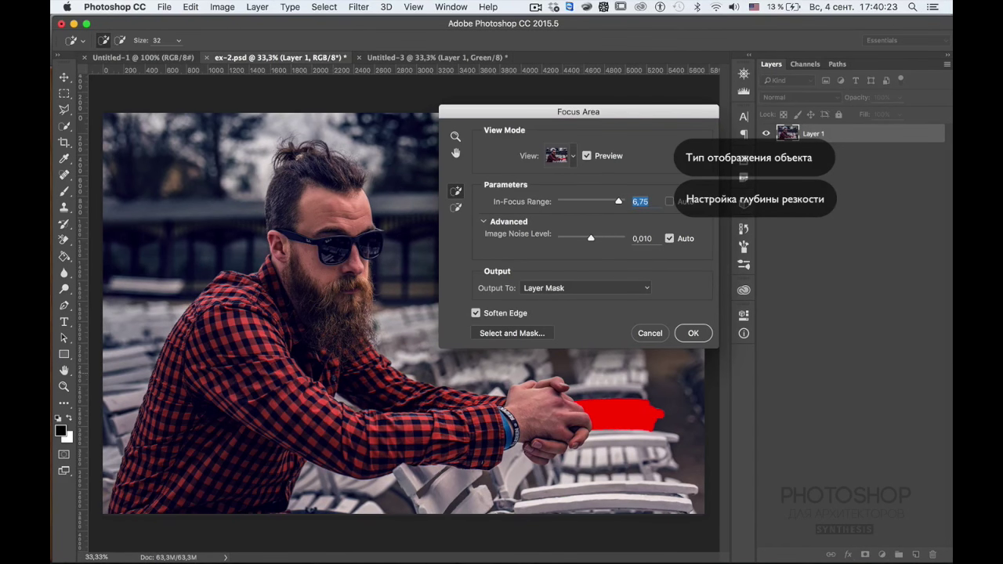
pyautogui.moveTo(596, 202); pyautogui.dragTo(578, 204)
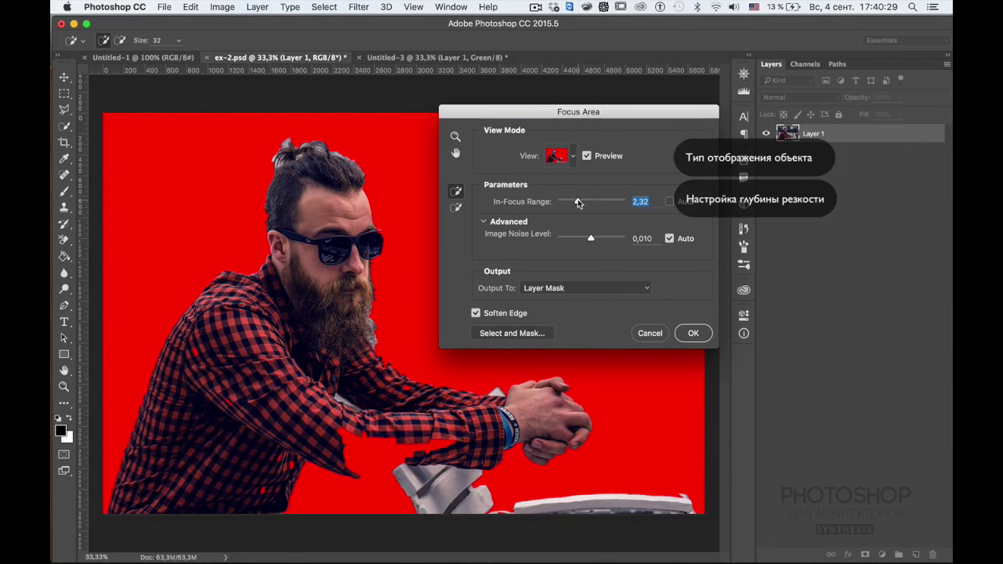
pyautogui.moveTo(578, 203); pyautogui.dragTo(585, 204)
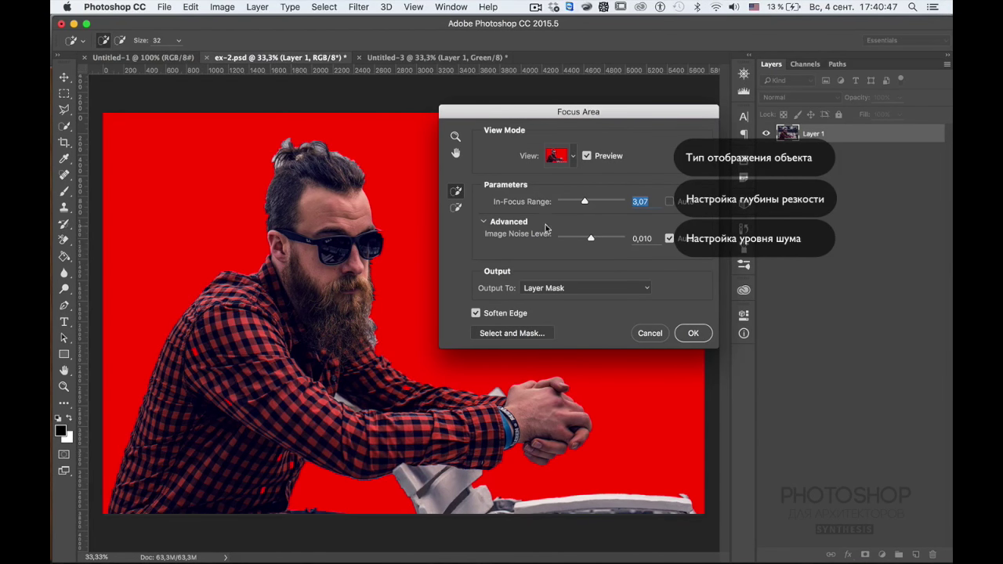
# Step: Try several Image Noise Level values, then return it to Auto at 0,010
pyautogui.click(560, 239)
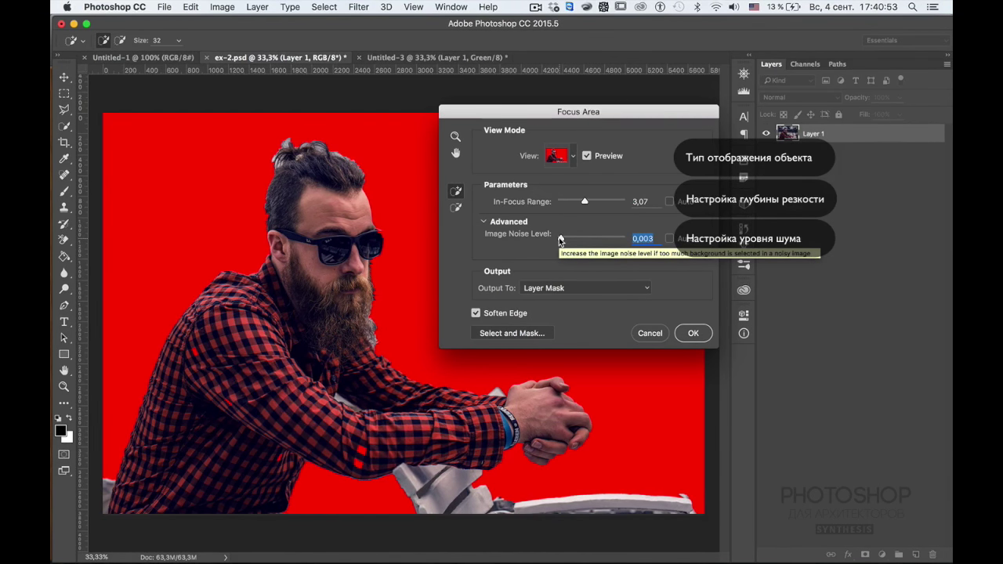
pyautogui.click(625, 238)
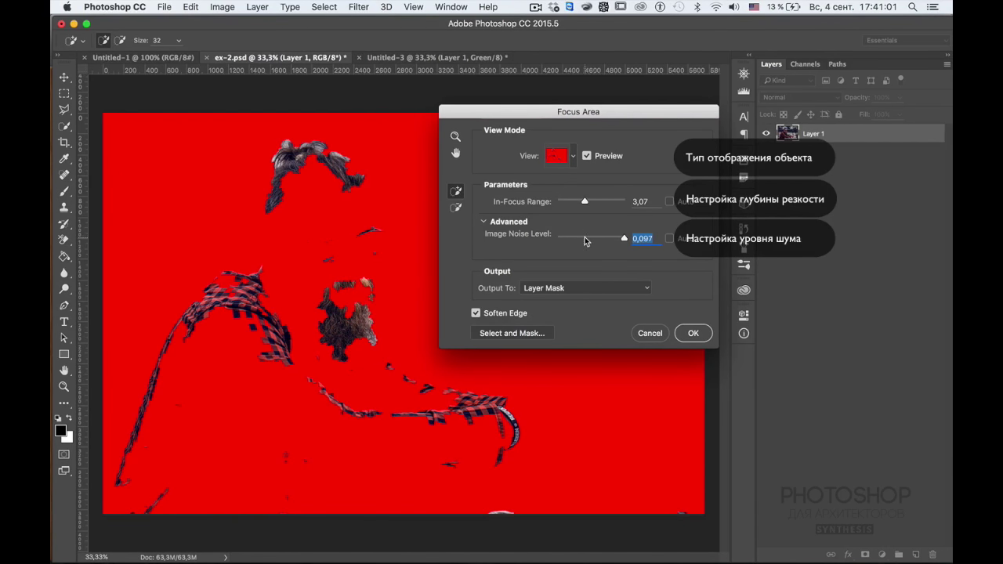
pyautogui.click(585, 239)
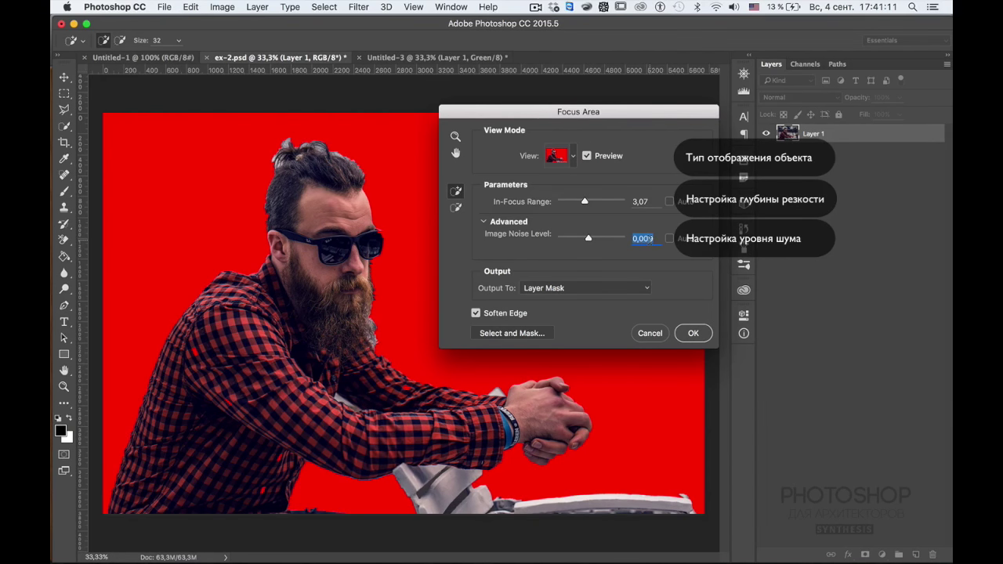
pyautogui.write('0')
pyautogui.press('Return')
pyautogui.click(643, 205)
pyautogui.moveTo(583, 239); pyautogui.dragTo(590, 241)
pyautogui.click(669, 238)
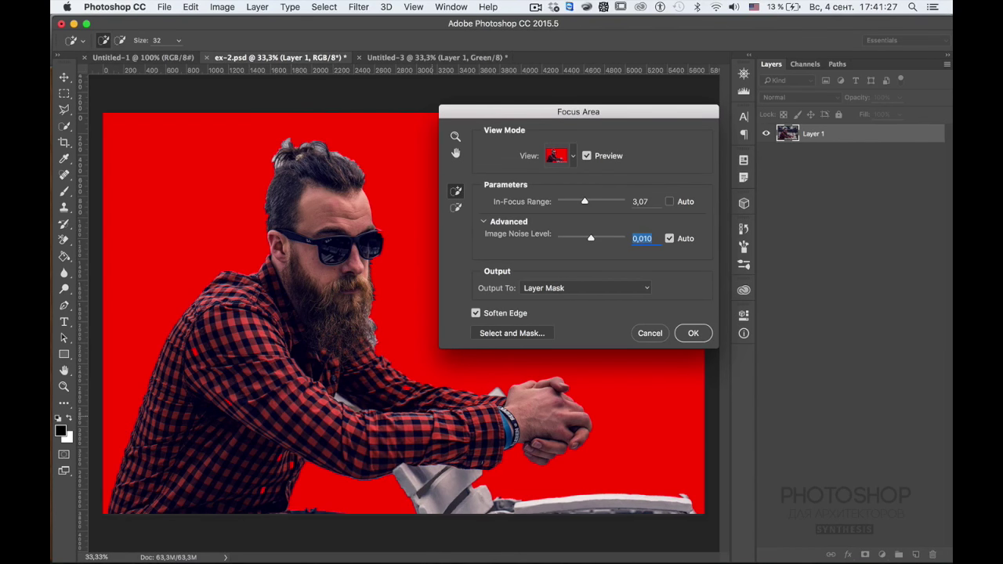
# Step: Zoom to 66,67% and ready the Focus Area Subtract brush at 259 px
pyautogui.press('super+plus')
pyautogui.scroll(-5, 447, 434)
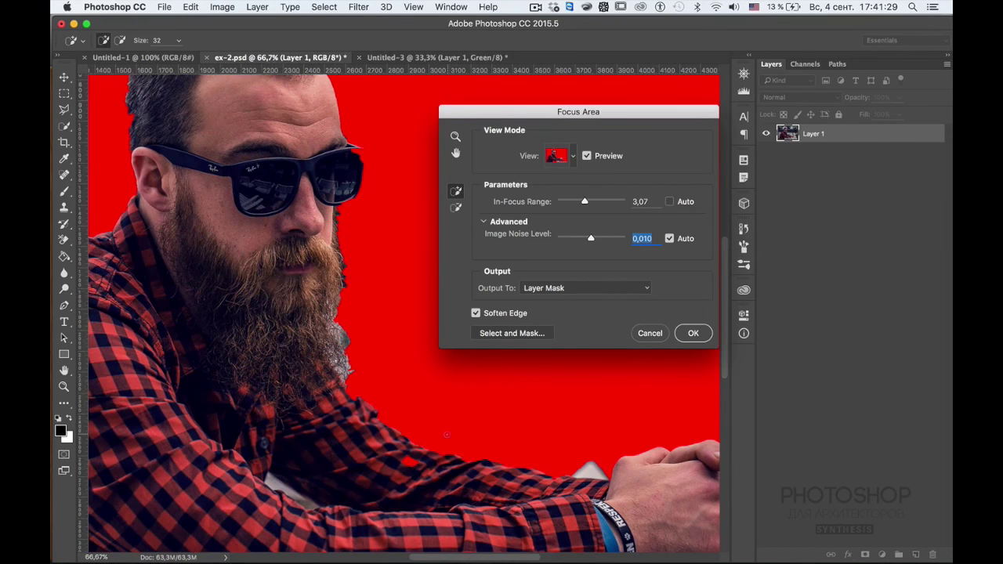
pyautogui.scroll(-5, 446, 434)
pyautogui.scroll(-5, 447, 434)
pyautogui.scroll(3, 447, 435)
pyautogui.hscroll(-3, 446, 434)
pyautogui.scroll(2, 447, 434)
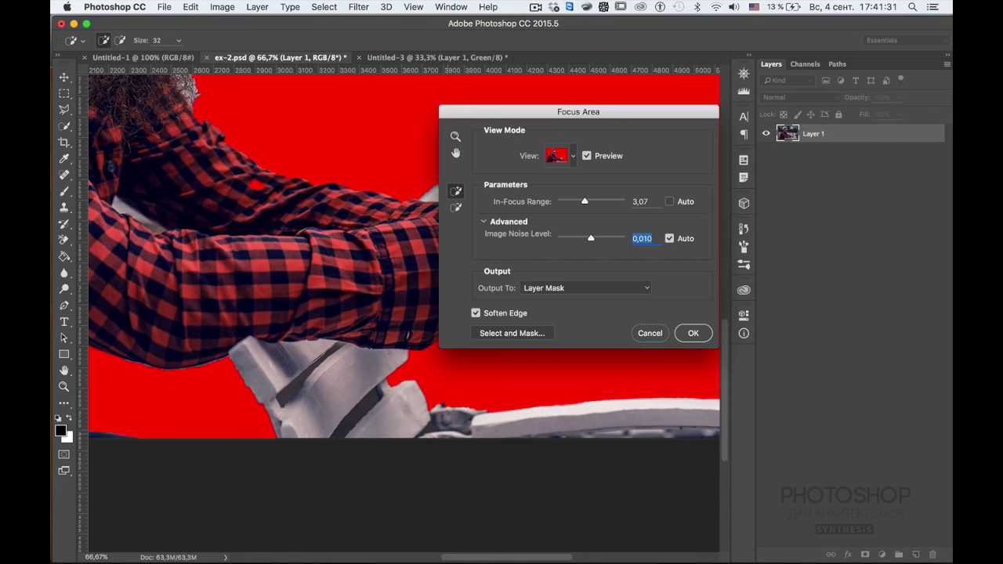
pyautogui.scroll(1, 447, 434)
pyautogui.scroll(2, 446, 434)
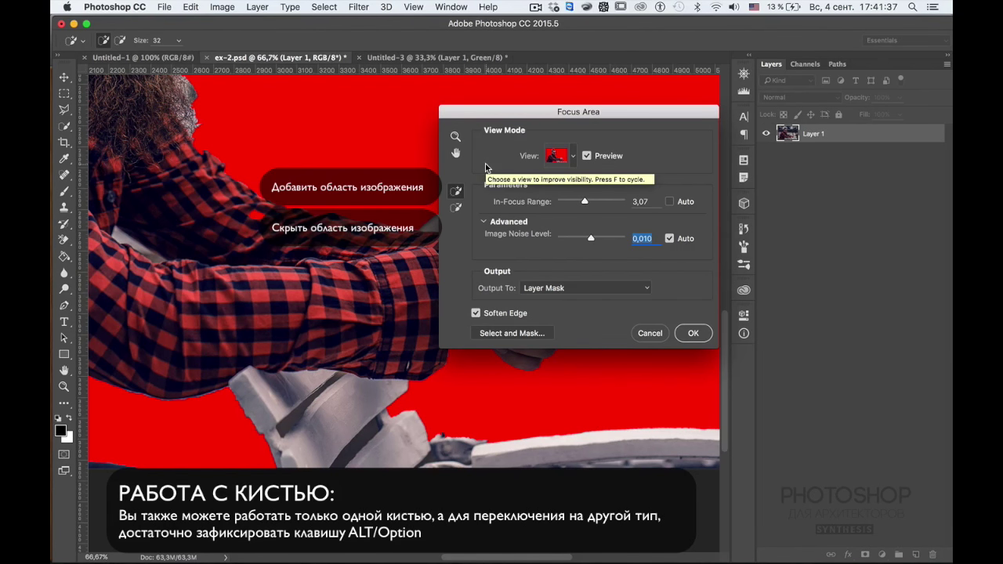
pyautogui.click(456, 208)
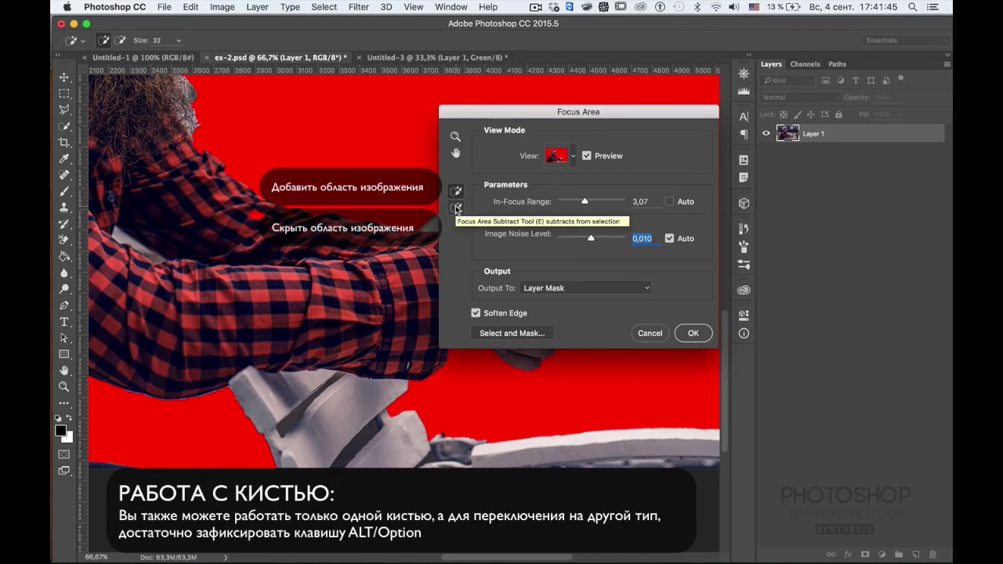
pyautogui.press('alt')
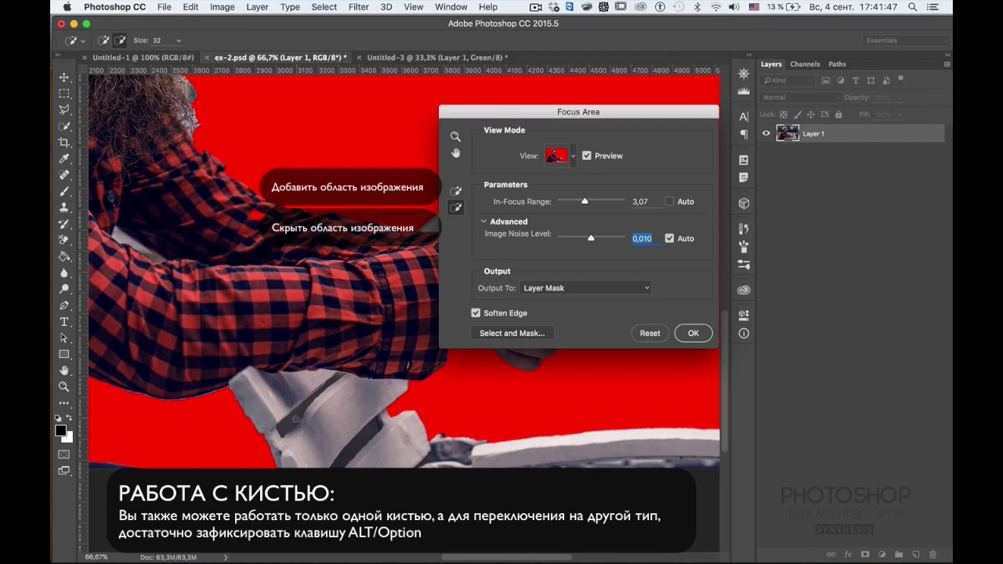
pyautogui.moveTo(287, 414); pyautogui.dragTo(334, 414)
# Step: Subtract a stray spot and the bottom white bench from the focus area
pyautogui.click(277, 421)
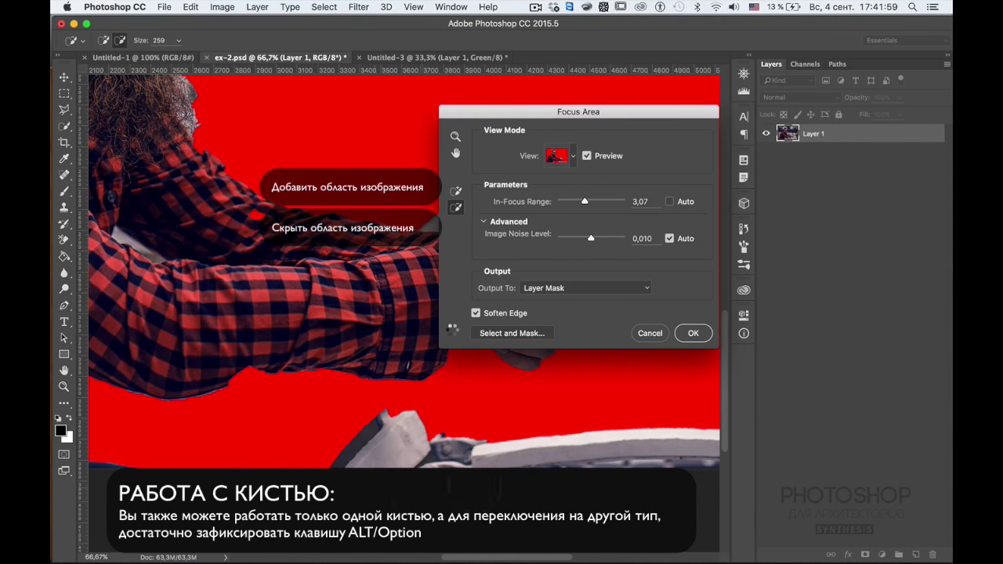
pyautogui.hscroll(5, 439, 451)
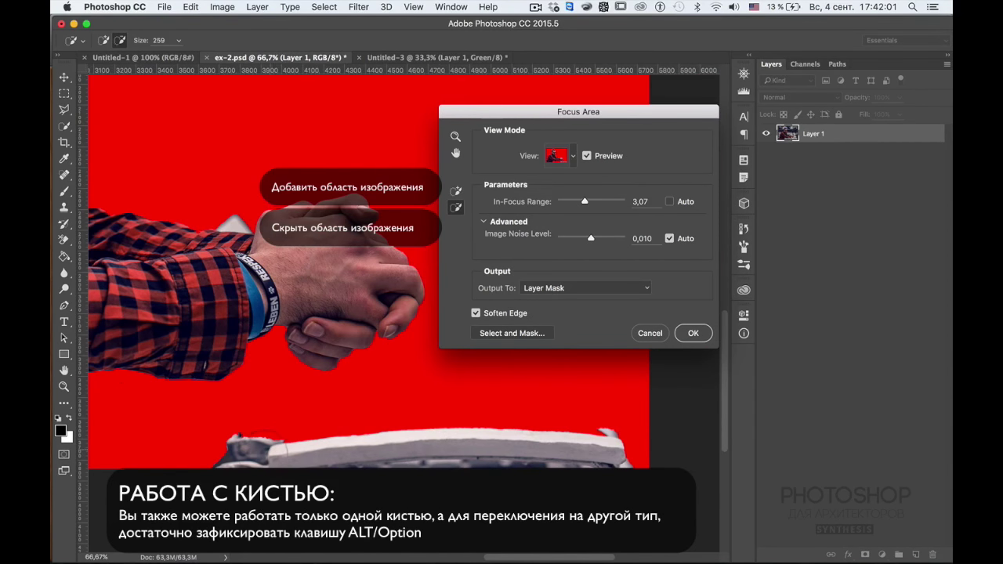
pyautogui.click(257, 452)
pyautogui.moveTo(314, 439); pyautogui.dragTo(614, 434)
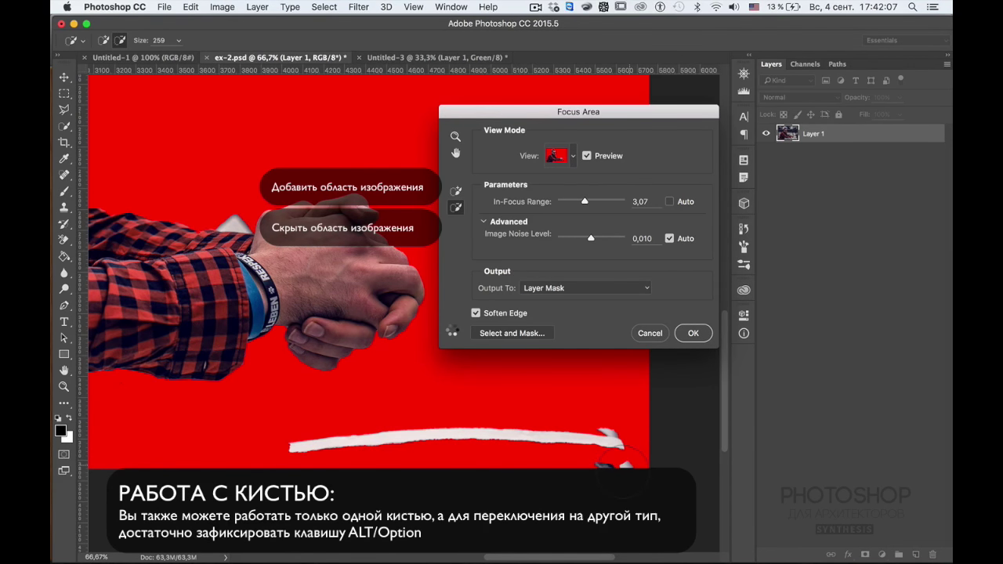
# Step: Pan around the image to review the isolated head, beard and sunglasses
pyautogui.hscroll(-5, 234, 381)
pyautogui.scroll(3, 233, 382)
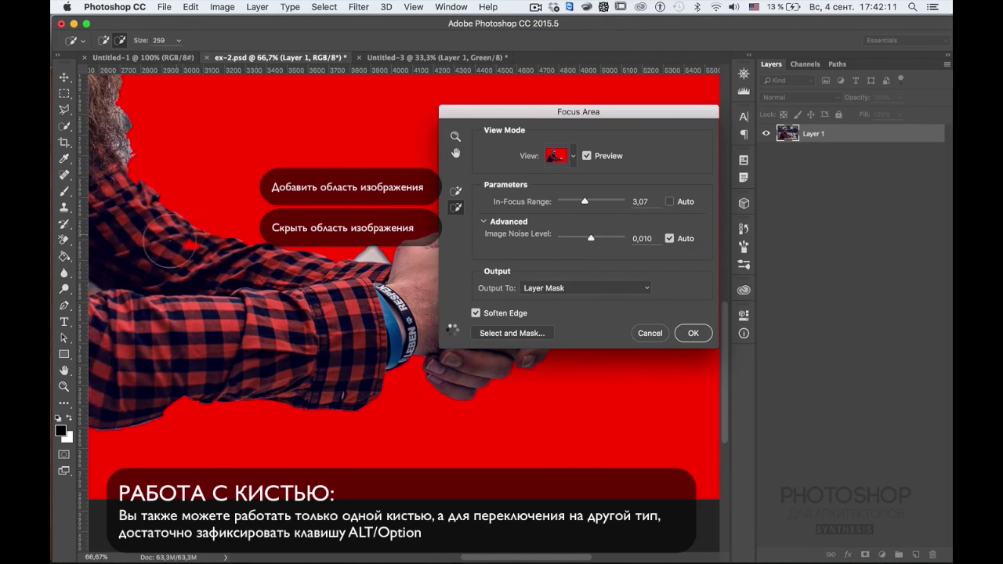
pyautogui.hscroll(-10, 175, 234)
pyautogui.hscroll(5, 320, 273)
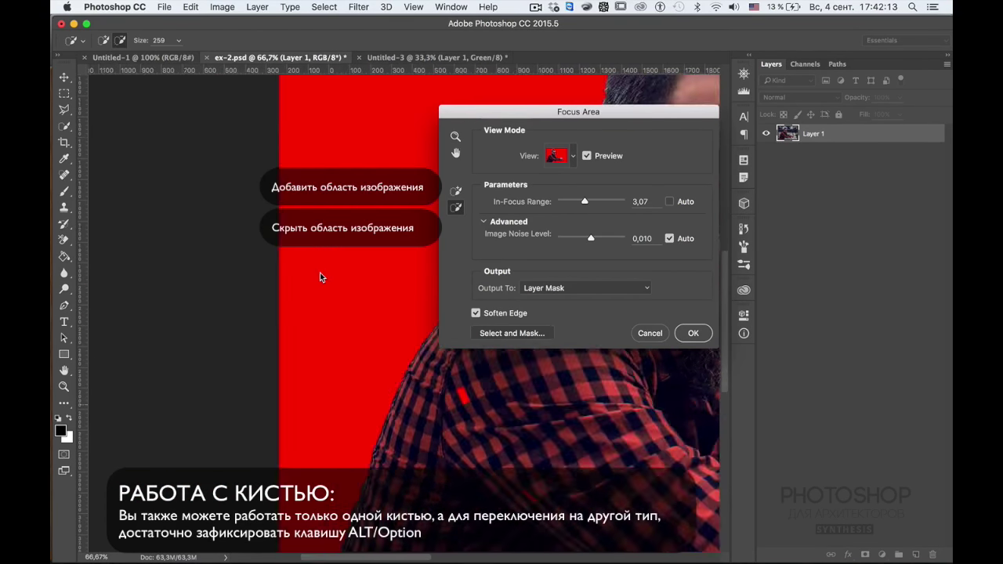
pyautogui.scroll(5, 320, 273)
pyautogui.hscroll(5, 319, 272)
pyautogui.scroll(3, 313, 280)
pyautogui.hscroll(-2, 314, 280)
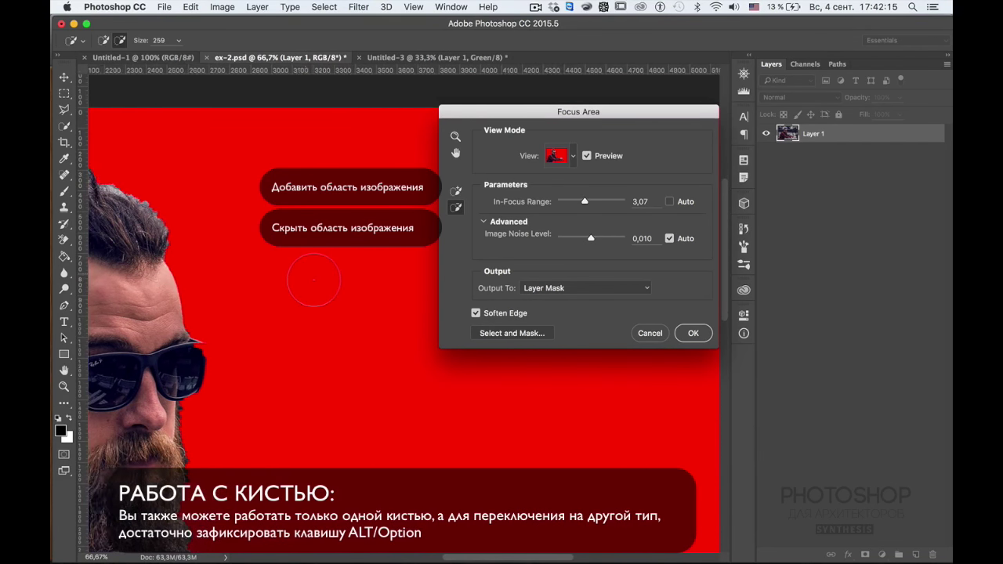
pyautogui.hscroll(-2, 313, 280)
pyautogui.hscroll(-2, 313, 280)
pyautogui.hscroll(-3, 313, 280)
pyautogui.scroll(-1, 313, 279)
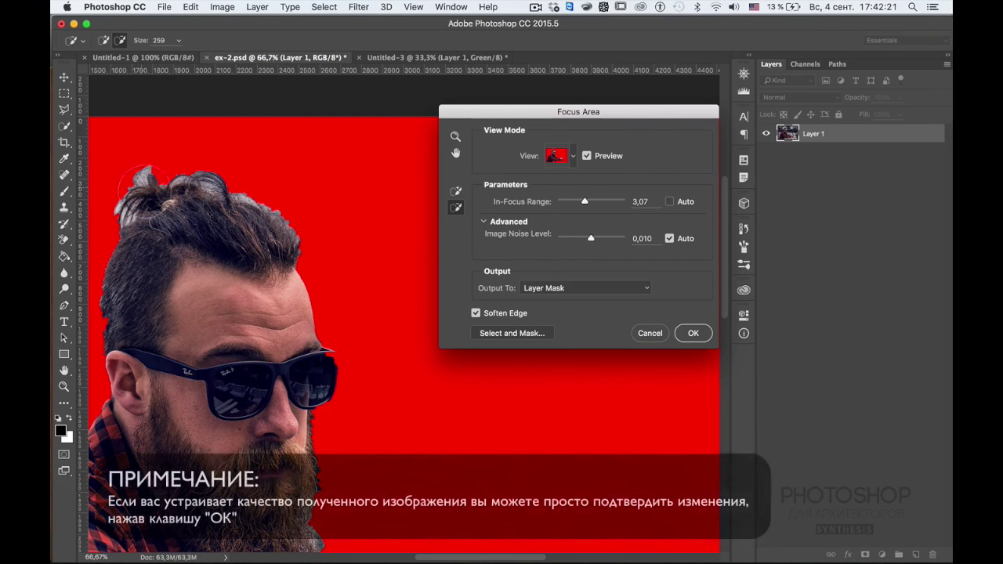
# Step: Review the head, then send the Focus Area result into Select and Mask
pyautogui.scroll(-1, 259, 313)
pyautogui.scroll(-1, 259, 313)
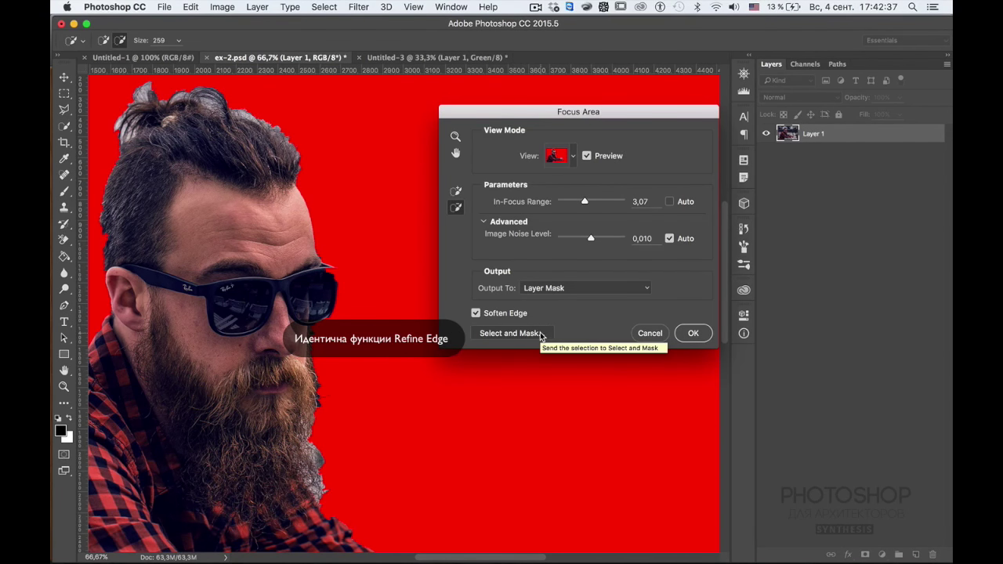
pyautogui.click(540, 333)
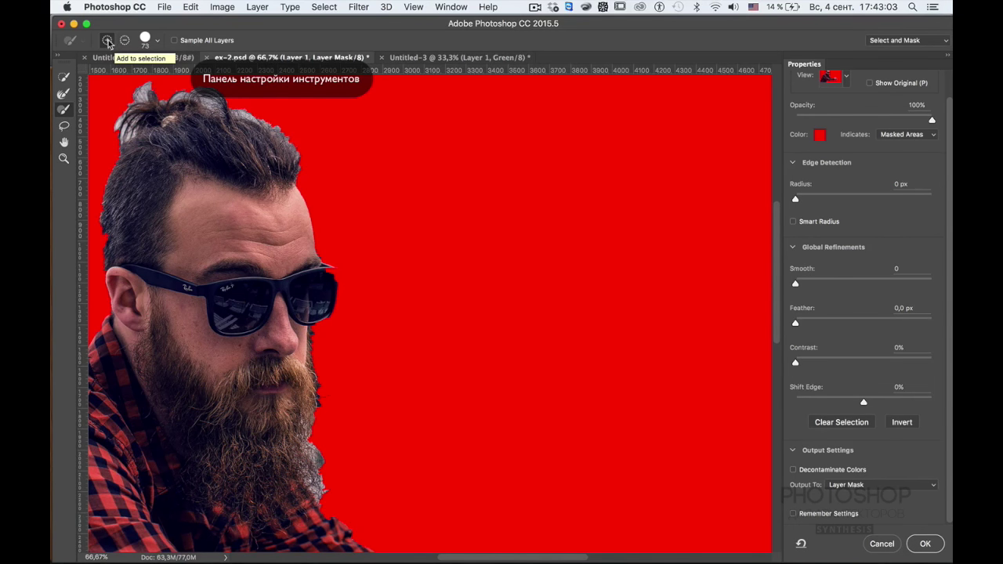
# Step: Check the brush is 73 px at 100% hardness and scroll Properties to View Mode
pyautogui.click(159, 41)
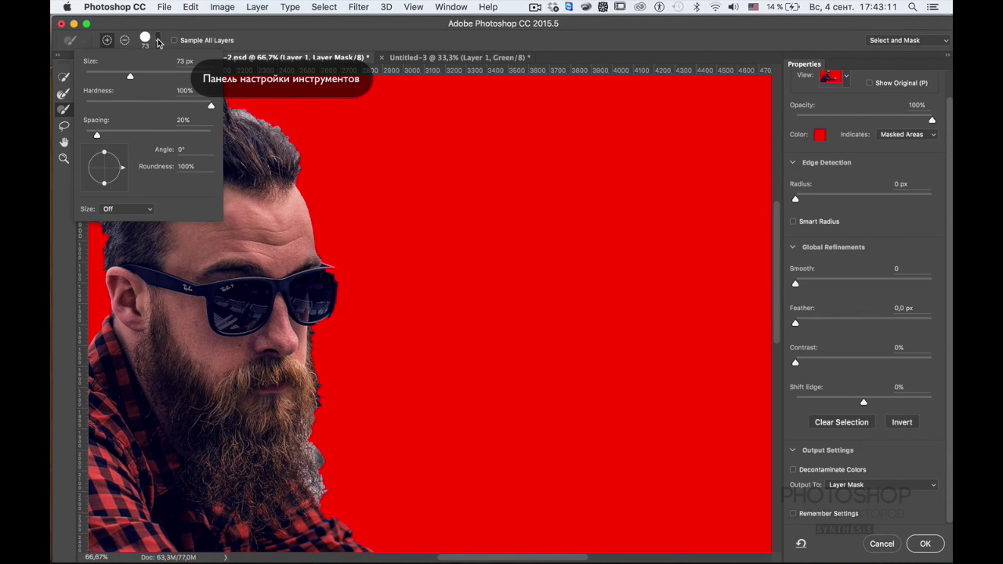
pyautogui.click(159, 41)
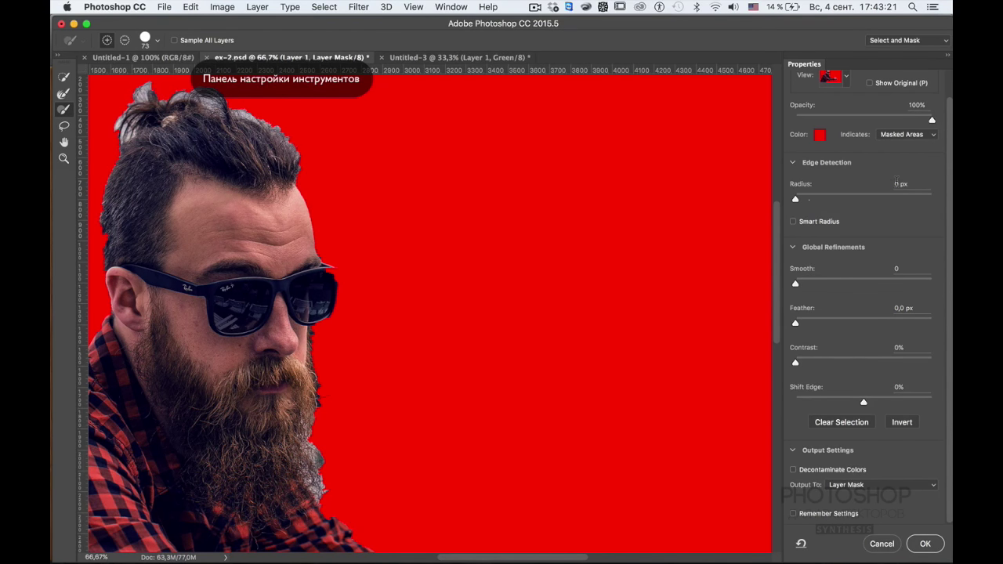
pyautogui.scroll(2, 896, 183)
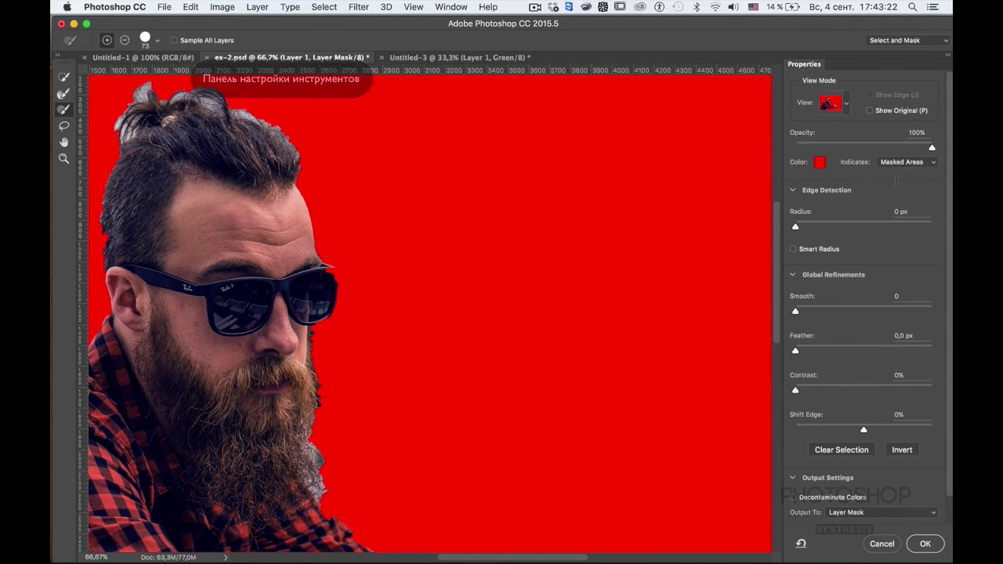
# Step: Preview the mask in Onion Skin with Transparency lowered to about 6%
pyautogui.click(847, 102)
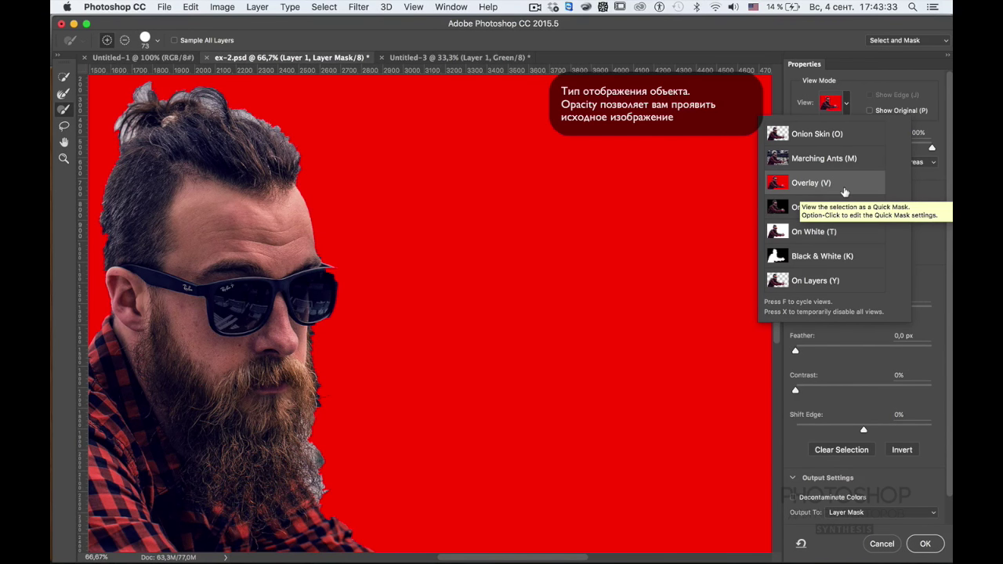
pyautogui.click(850, 142)
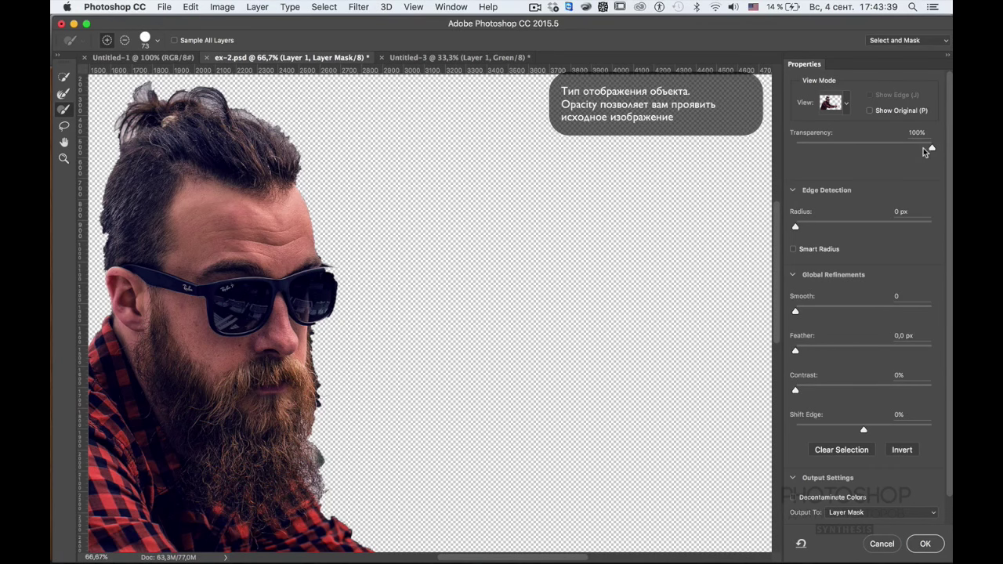
pyautogui.moveTo(925, 153)
pyautogui.mouseDown()
pyautogui.moveTo(800, 156)
pyautogui.moveTo(804, 148)
pyautogui.mouseUp()
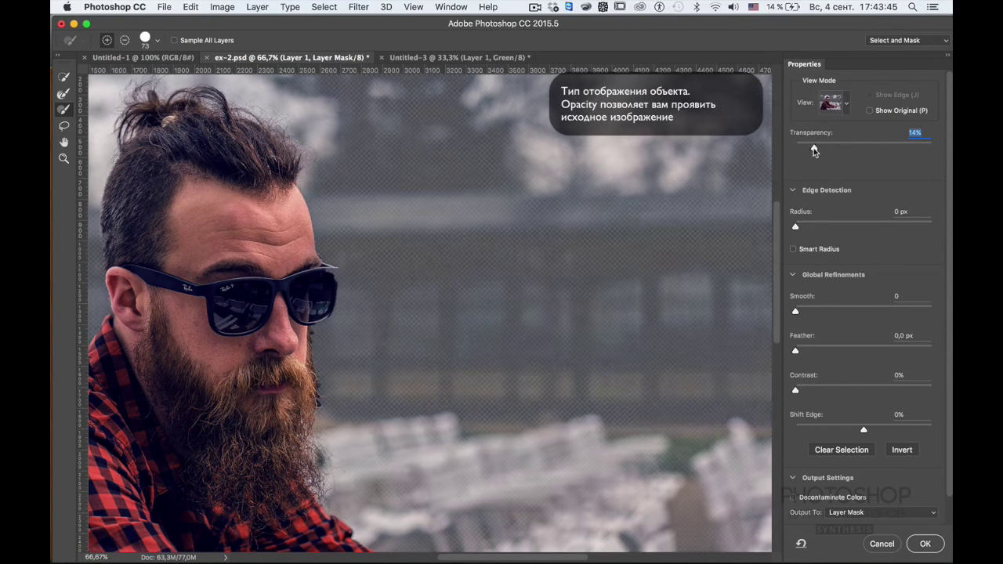
# Step: At 300% zoom, paint out the halo on the sunglasses' right edge with a 36 px brush
pyautogui.hotkey('ctrl', '+')
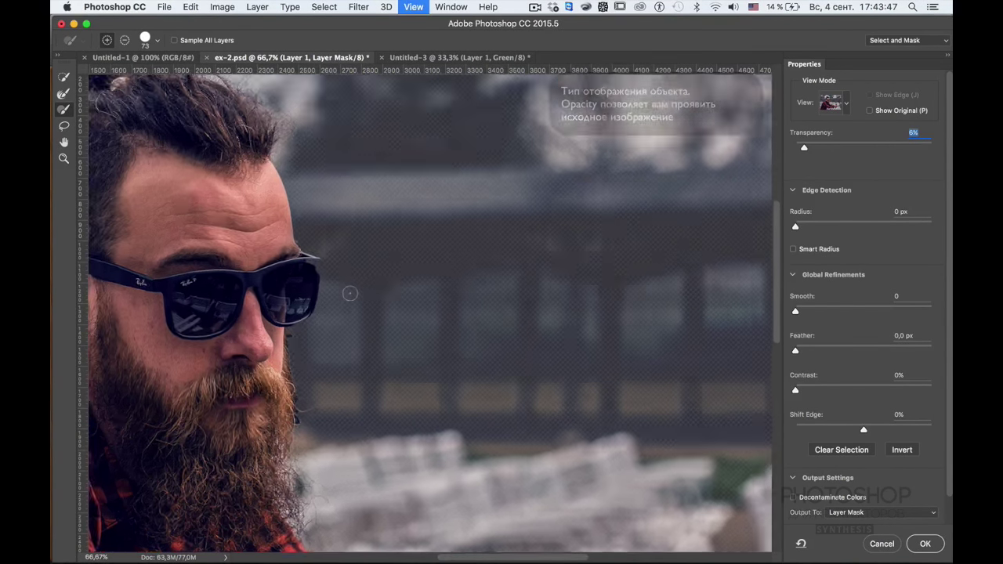
pyautogui.hotkey('ctrl', '+')
pyautogui.hotkey('ctrl', '+')
pyautogui.scroll(2, 347, 282)
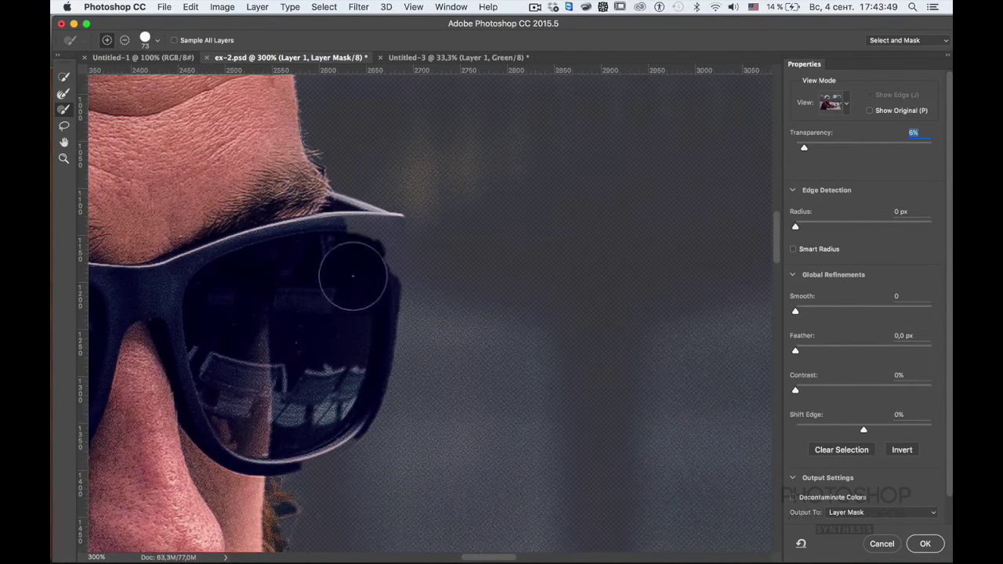
pyautogui.moveTo(331, 250)
pyautogui.mouseDown()
pyautogui.moveTo(302, 249)
pyautogui.moveTo(388, 216)
pyautogui.moveTo(384, 236)
pyautogui.mouseUp()
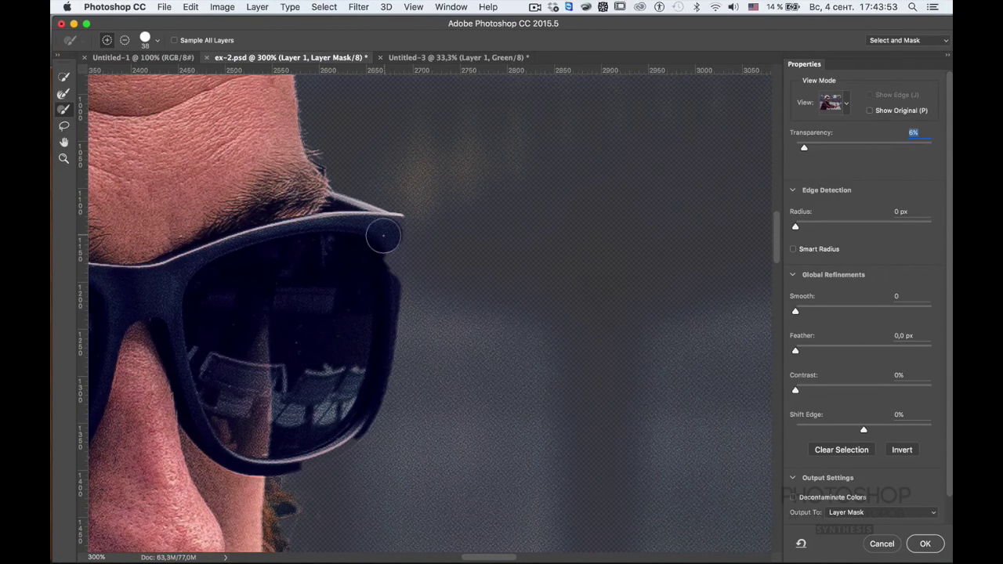
pyautogui.moveTo(383, 227)
pyautogui.mouseDown()
pyautogui.moveTo(376, 285)
pyautogui.moveTo(386, 228)
pyautogui.mouseUp()
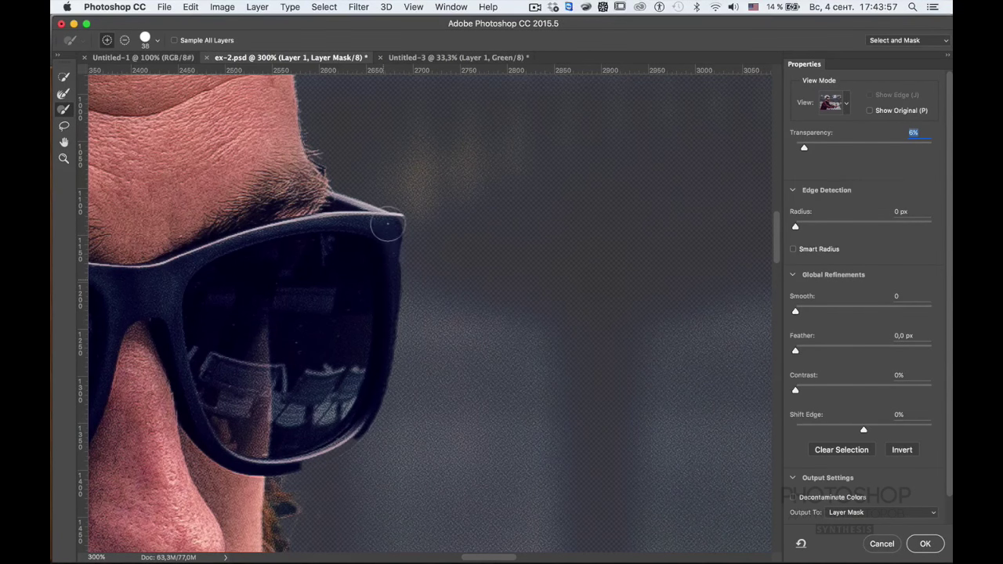
pyautogui.click(63, 108)
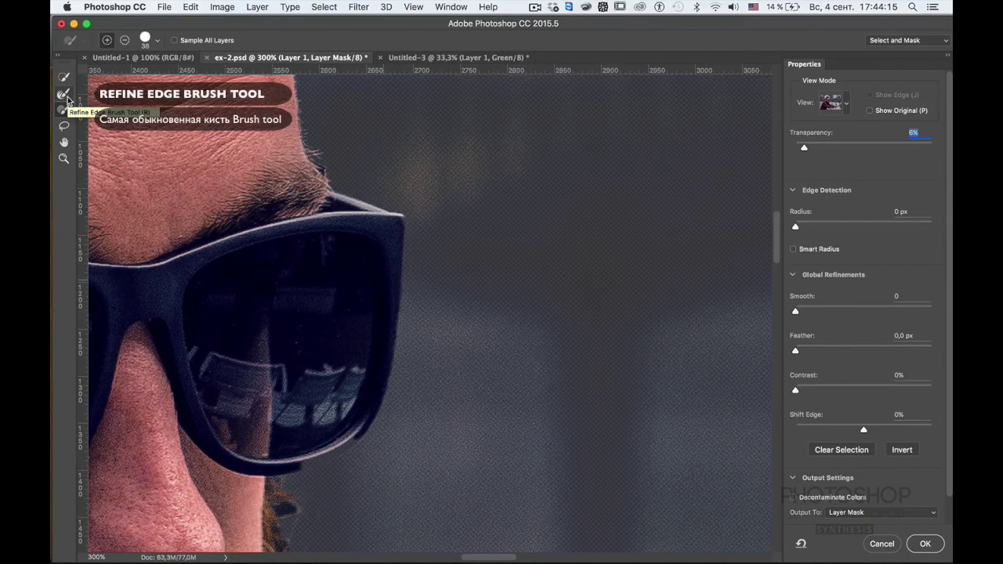
# Step: Try the Refine Edge Brush, then return to the Quick Selection tool at 34 px
pyautogui.click(67, 99)
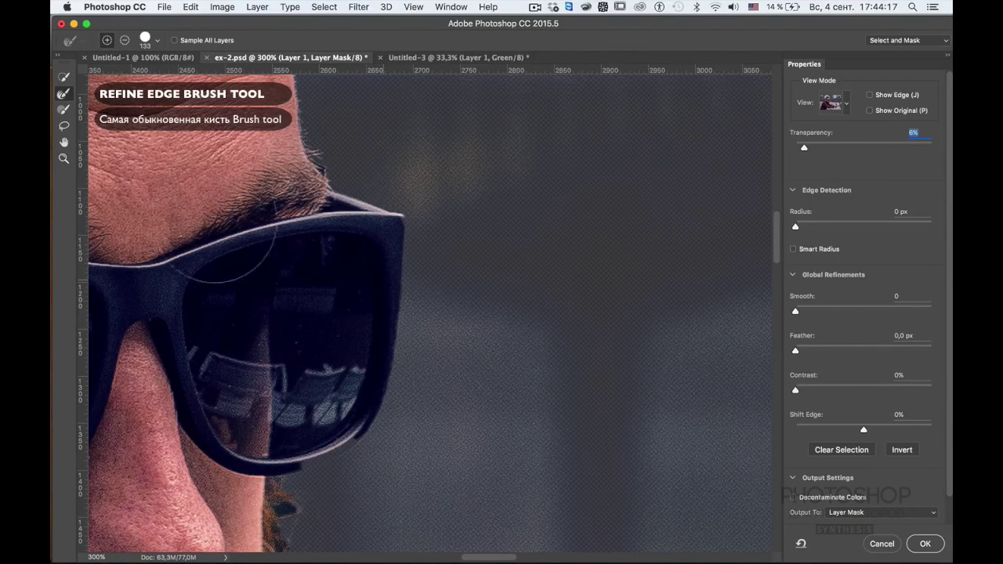
pyautogui.click(65, 79)
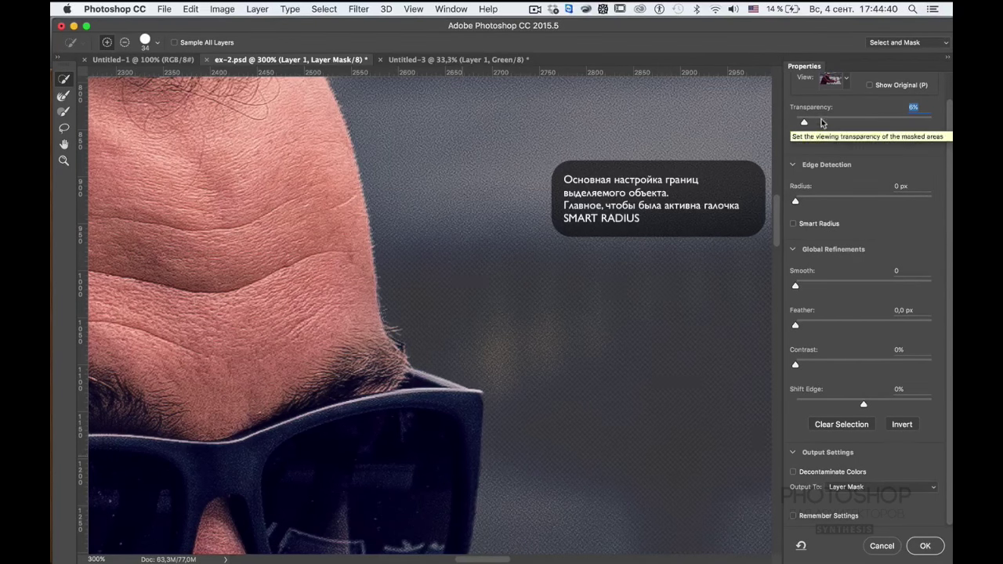
# Step: Set Transparency to 100%, enable Smart Radius at 10 px, and test a slight Feather
pyautogui.moveTo(804, 122); pyautogui.dragTo(937, 130)
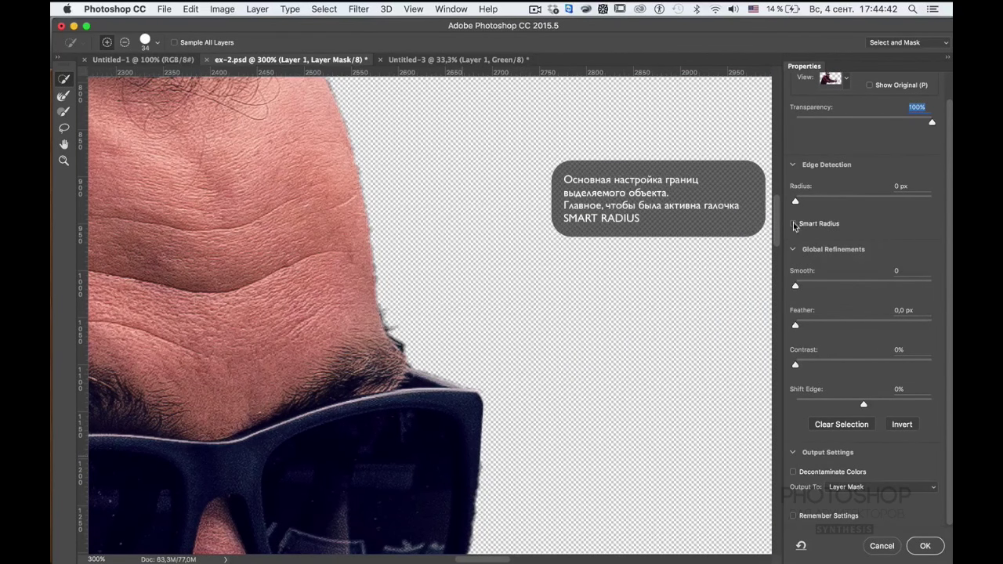
pyautogui.click(793, 224)
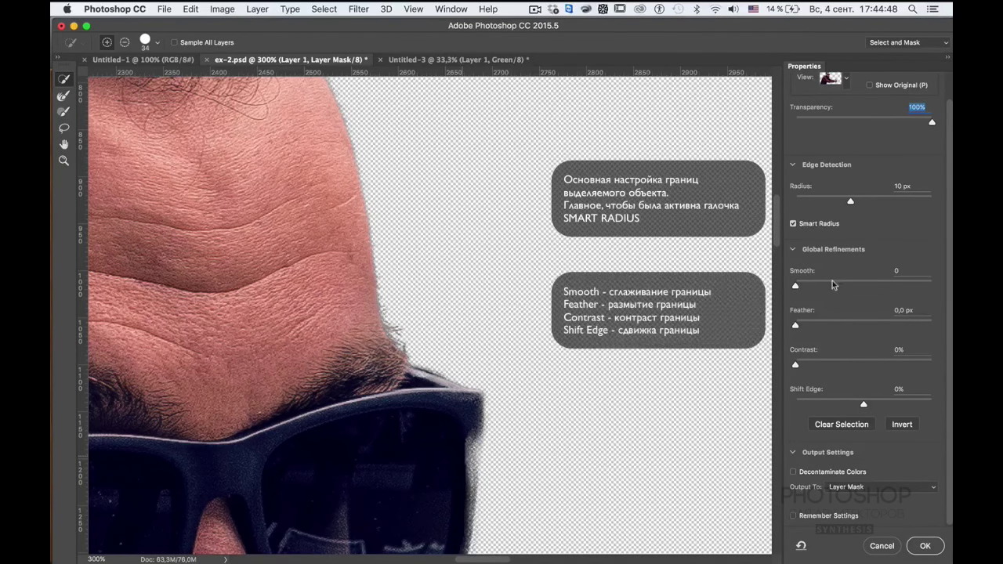
pyautogui.moveTo(795, 325)
pyautogui.mouseDown()
pyautogui.moveTo(846, 326)
pyautogui.moveTo(796, 324)
pyautogui.mouseUp()
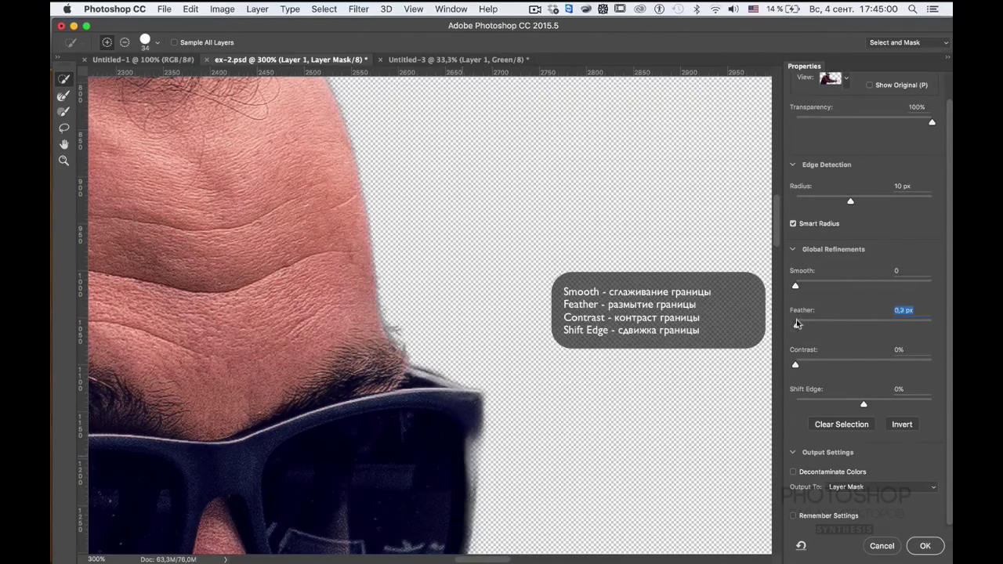
# Step: Keep Feather and Contrast at 0 and set Shift Edge to -18%
pyautogui.moveTo(795, 364)
pyautogui.mouseDown()
pyautogui.moveTo(916, 364)
pyautogui.moveTo(795, 364)
pyautogui.mouseUp()
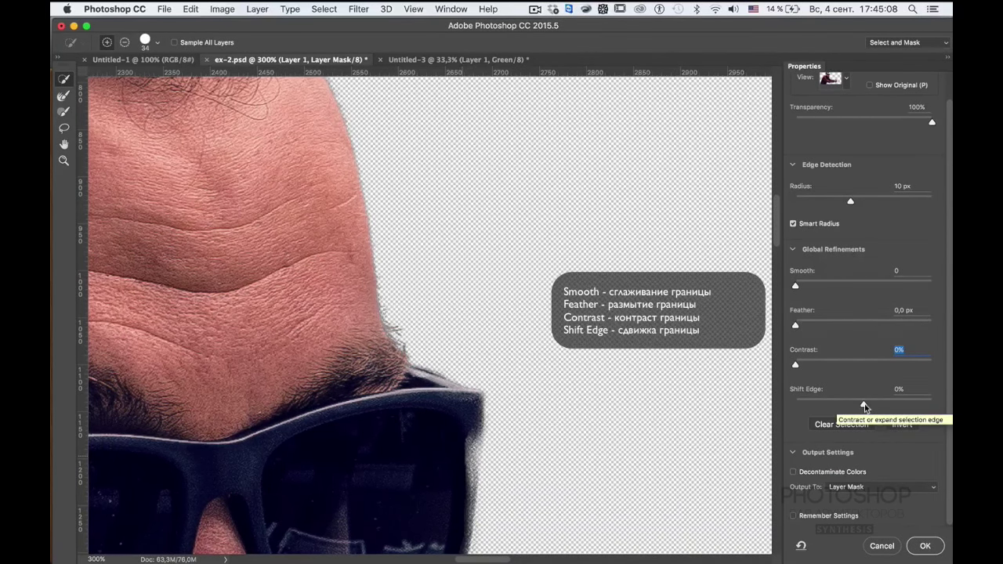
pyautogui.moveTo(864, 406); pyautogui.dragTo(852, 407)
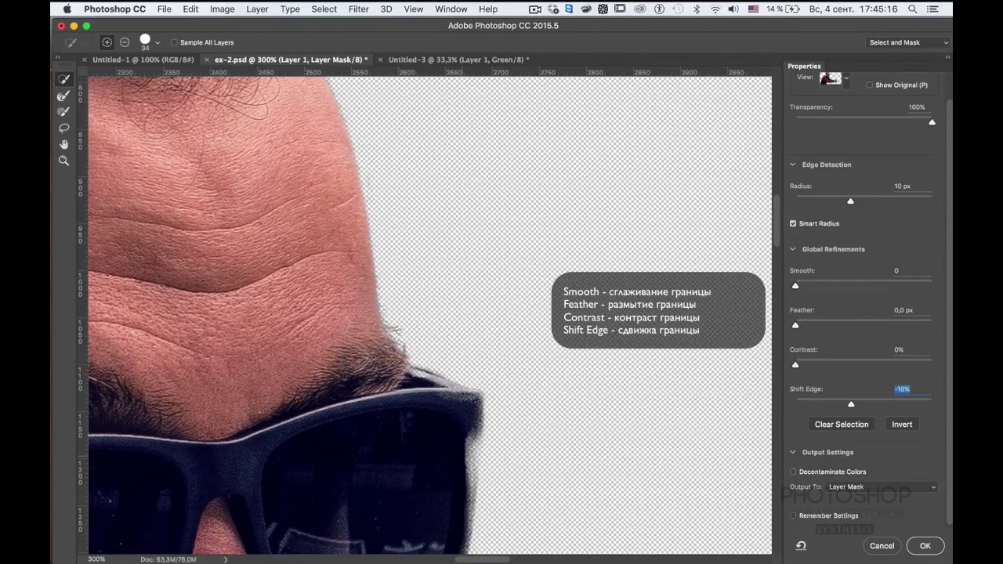
# Step: Move the view to the beard and pick the Refine Edge Brush at 172 px
pyautogui.scroll(3, 358, 212)
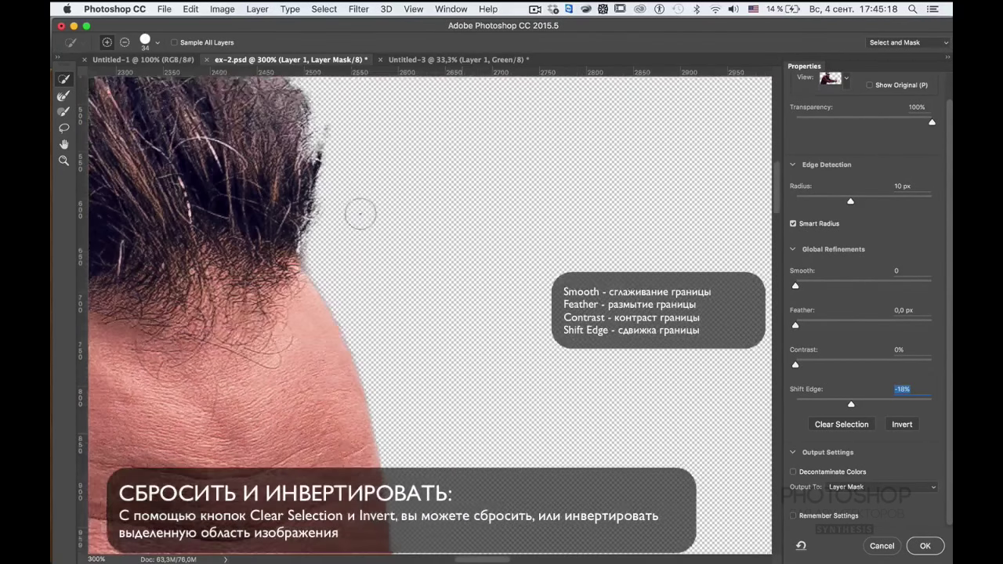
pyautogui.scroll(2, 345, 207)
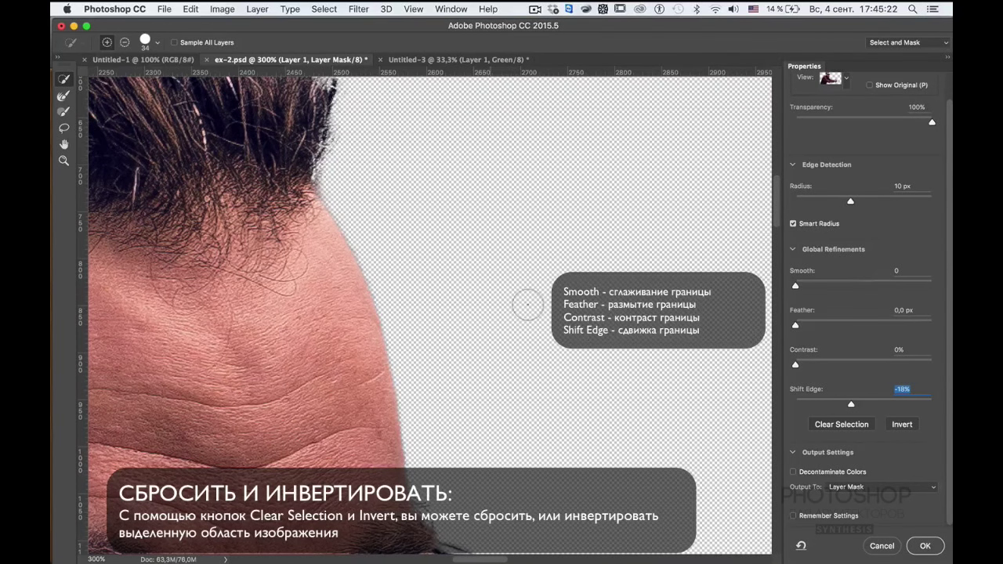
pyautogui.scroll(3, 528, 305)
pyautogui.hscroll(-3, 528, 305)
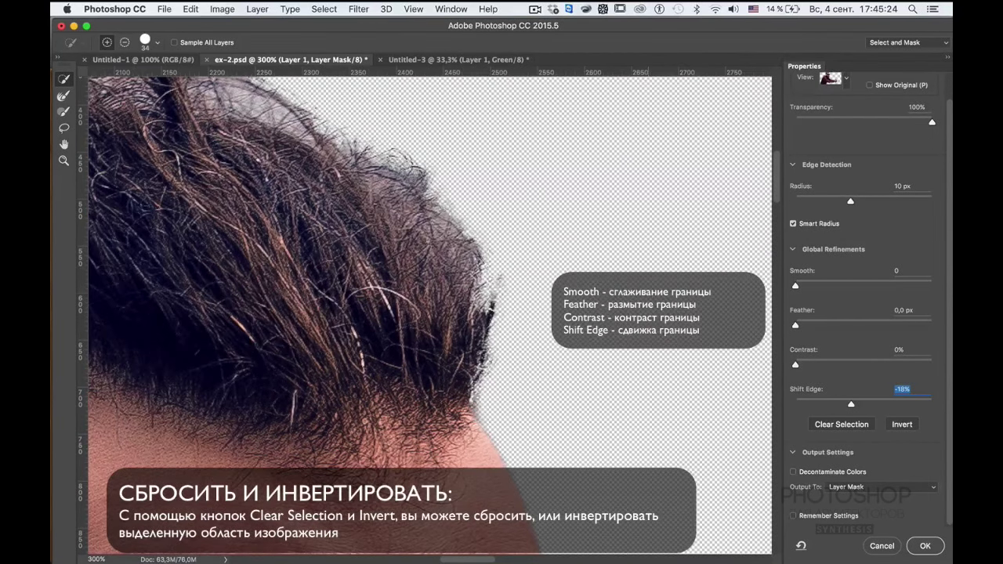
pyautogui.scroll(1, 262, 130)
pyautogui.hscroll(-1, 262, 129)
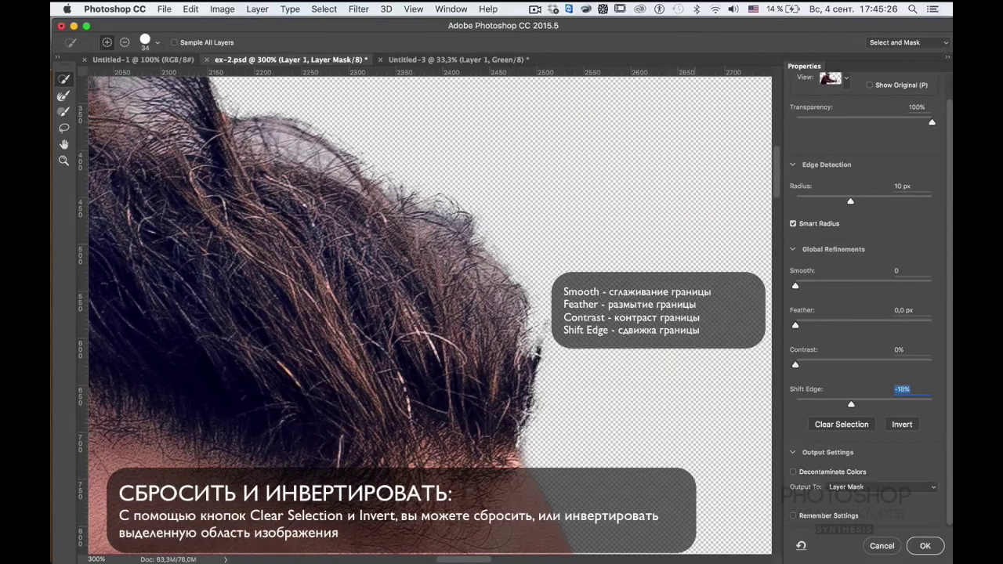
pyautogui.scroll(1, 429, 314)
pyautogui.hscroll(-2, 429, 313)
pyautogui.hscroll(-2, 429, 314)
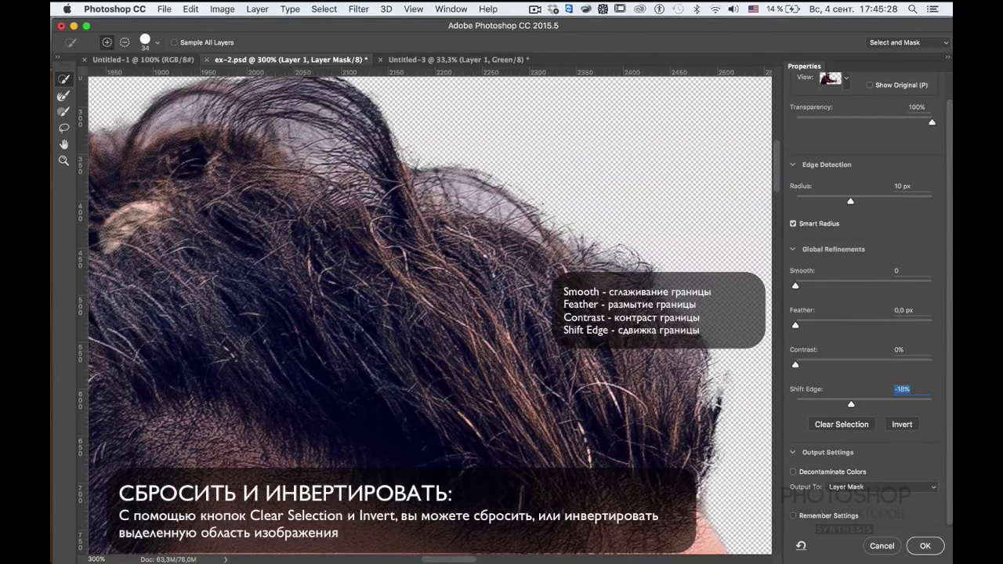
pyautogui.hscroll(-2, 429, 313)
pyautogui.scroll(1, 429, 314)
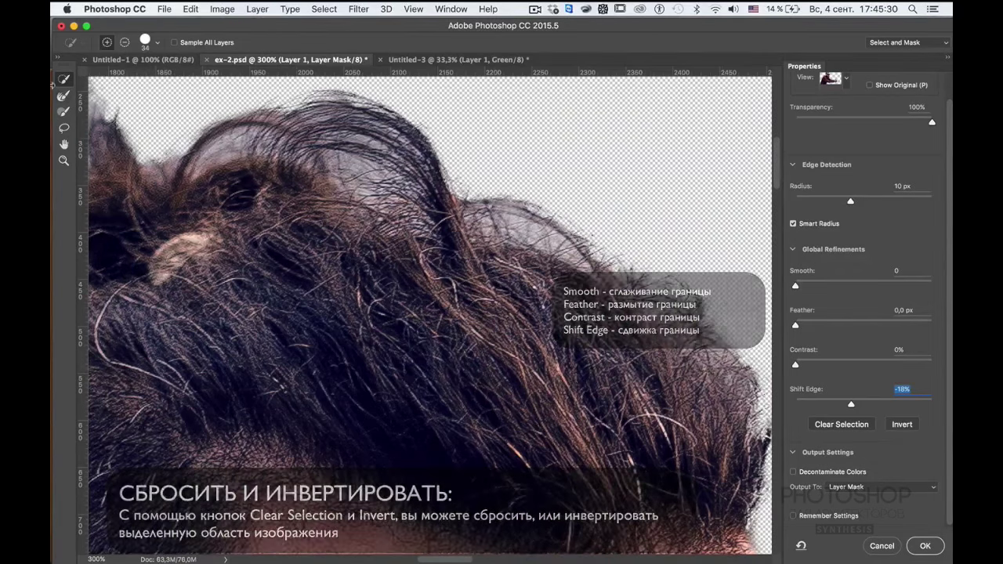
pyautogui.click(65, 97)
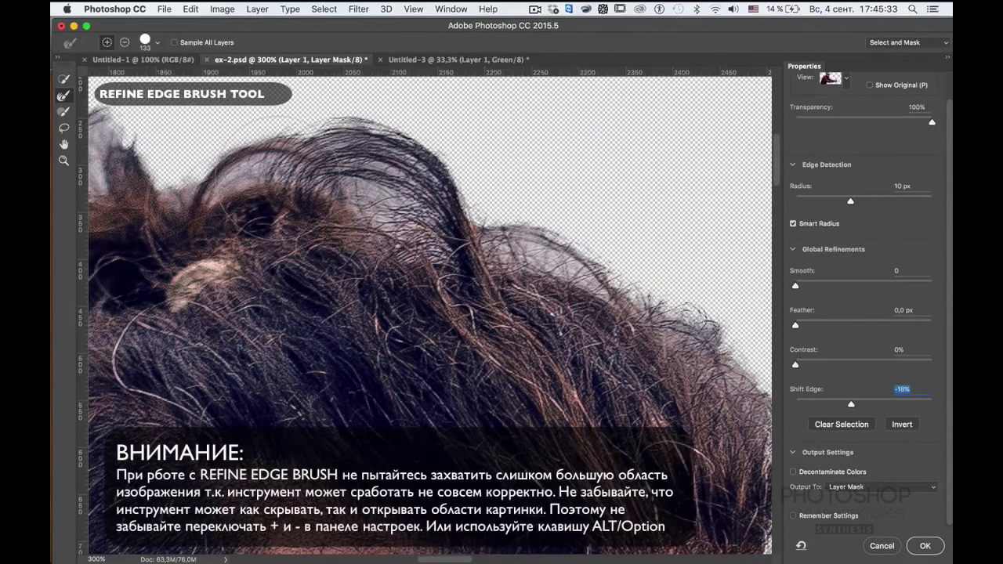
pyautogui.scroll(1, 429, 313)
pyautogui.moveTo(329, 193); pyautogui.dragTo(381, 196)
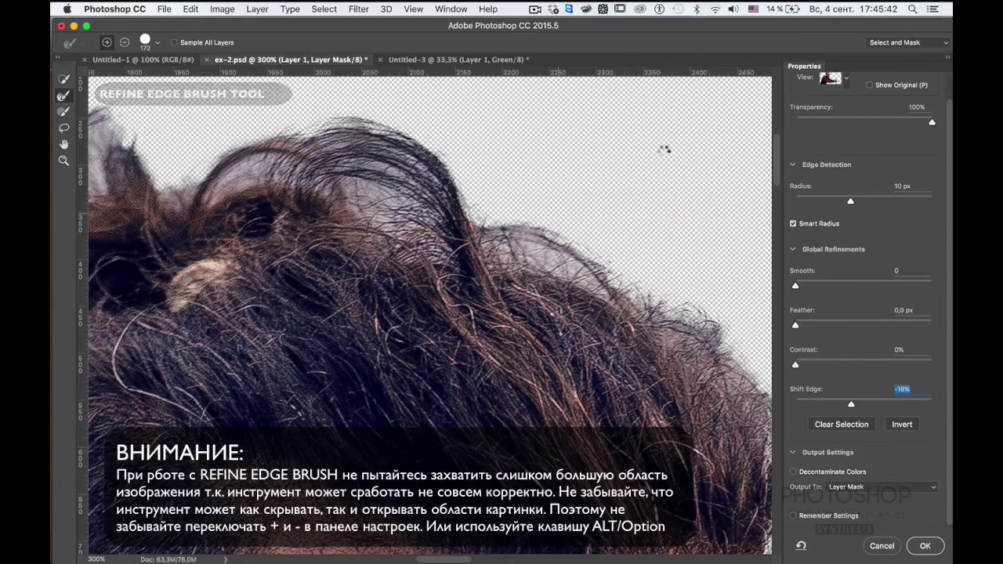
# Step: Paint along the stray hair strands and the beard's right edge to refine them
pyautogui.hscroll(5, 662, 227)
pyautogui.scroll(-3, 650, 258)
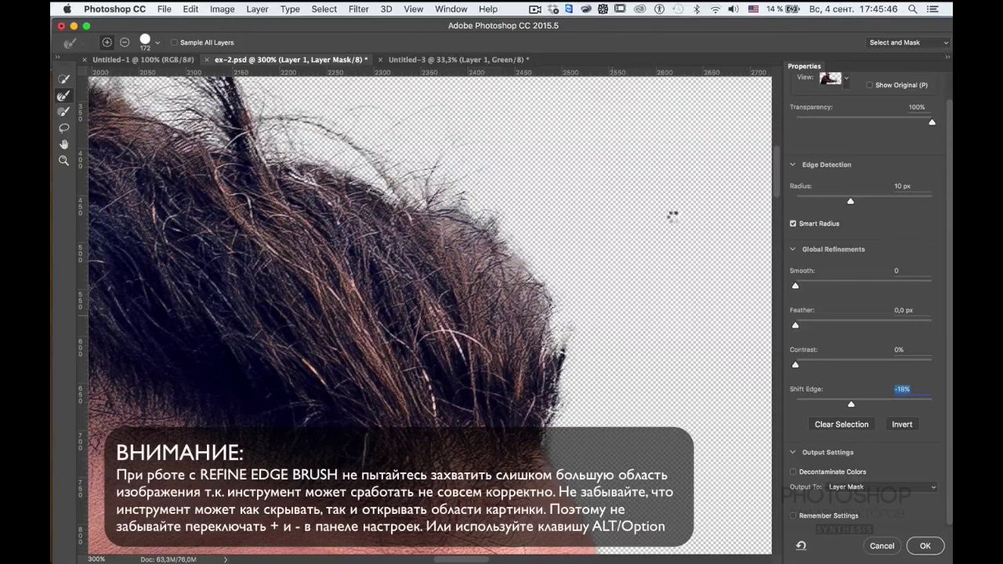
pyautogui.moveTo(587, 190); pyautogui.dragTo(571, 224)
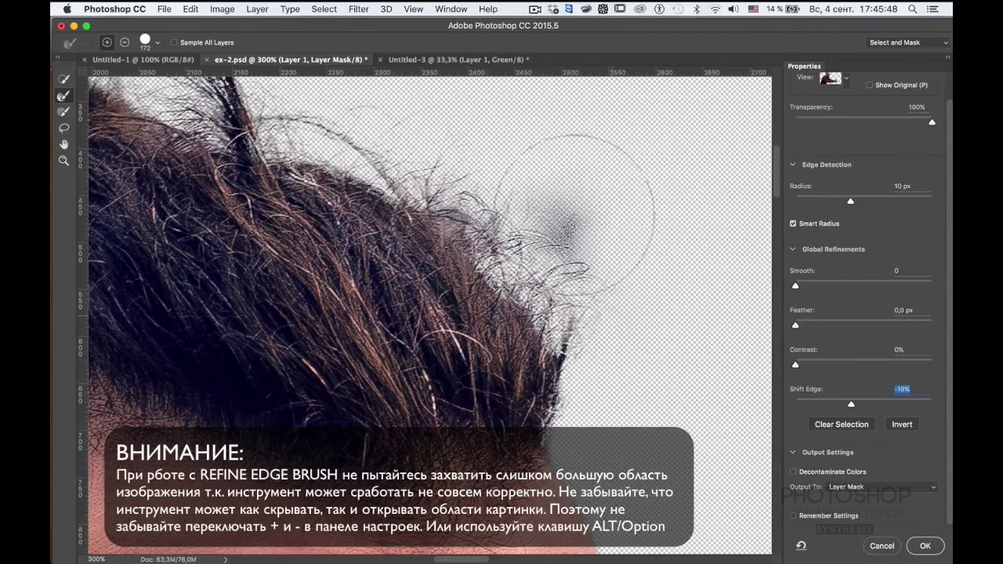
pyautogui.scroll(-5, 593, 233)
pyautogui.scroll(-5, 593, 233)
pyautogui.scroll(-3, 519, 291)
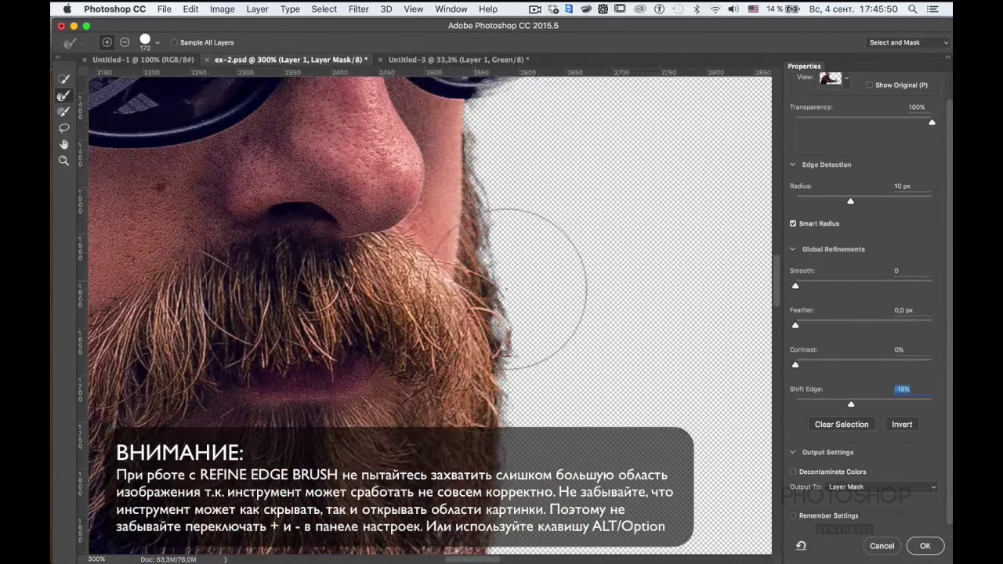
pyautogui.scroll(-3, 520, 290)
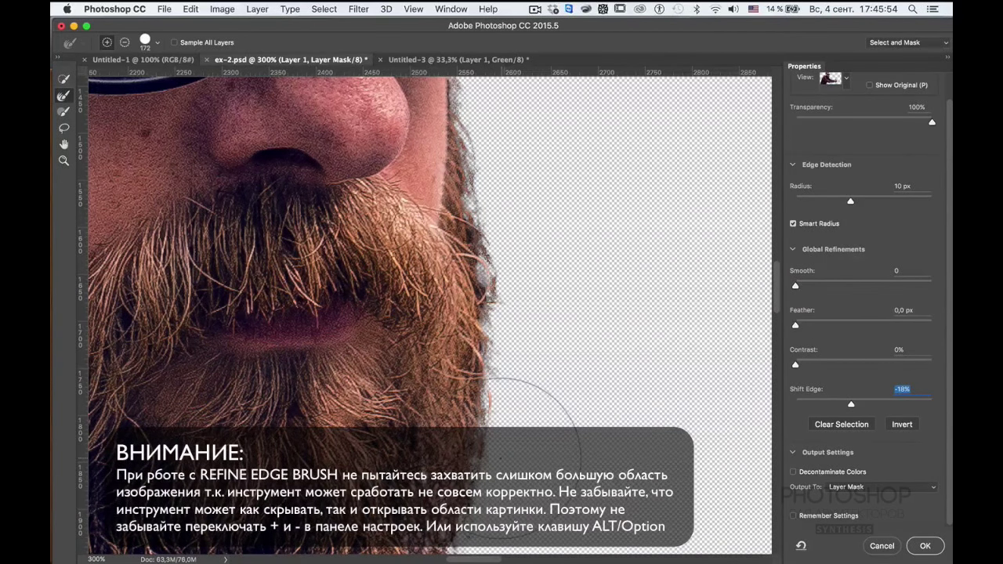
pyautogui.moveTo(541, 396); pyautogui.dragTo(533, 392)
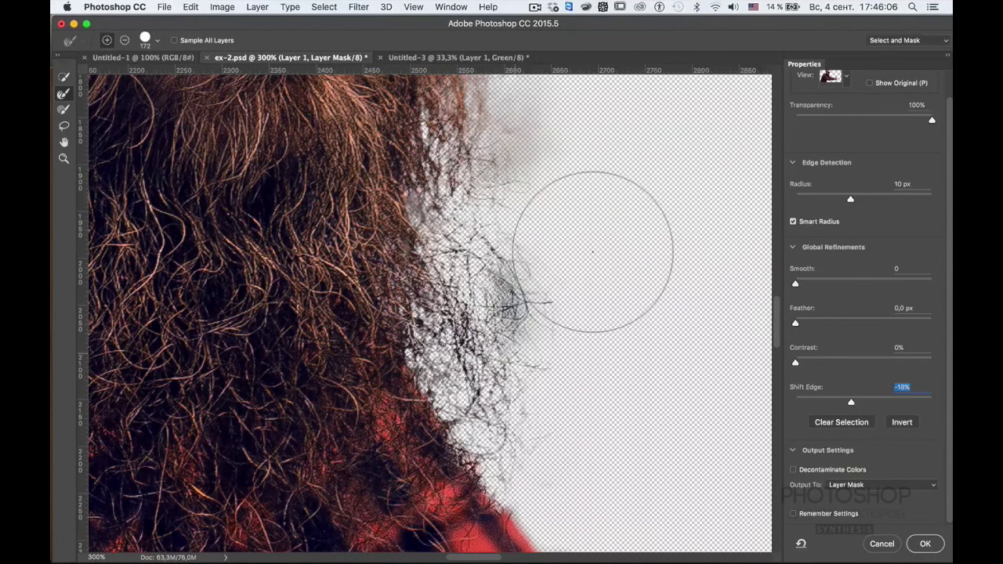
pyautogui.scroll(3, 543, 201)
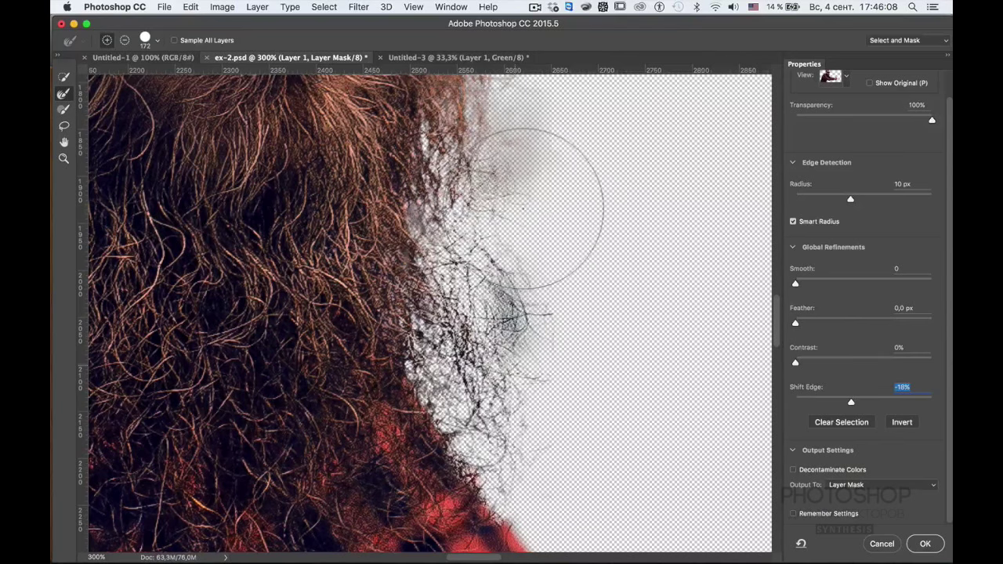
# Step: Choose the Brush tool and enlarge it for painting the mask
pyautogui.click(63, 111)
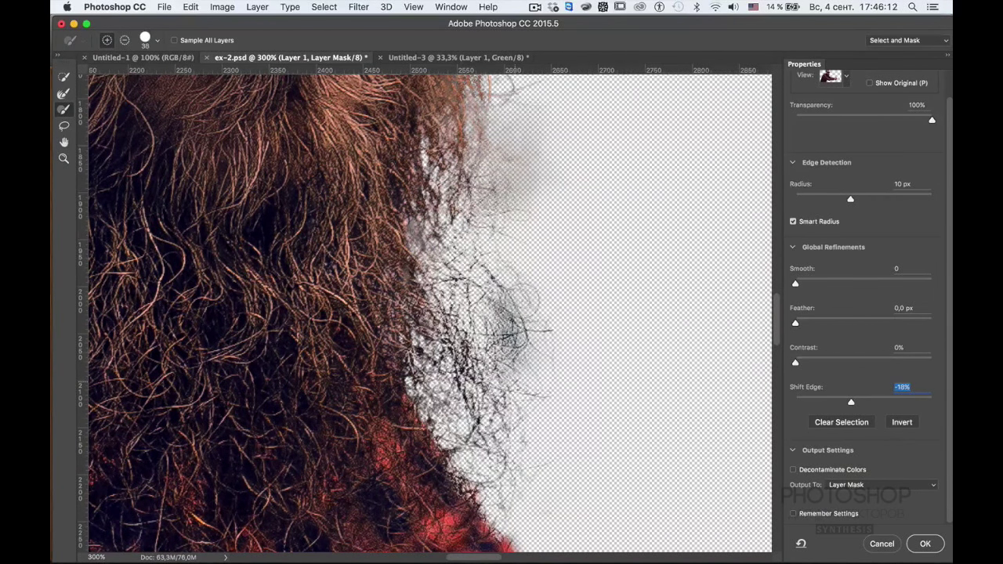
pyautogui.moveTo(522, 300)
pyautogui.mouseDown()
pyautogui.moveTo(541, 300)
pyautogui.moveTo(513, 302)
pyautogui.moveTo(516, 322)
pyautogui.mouseUp()
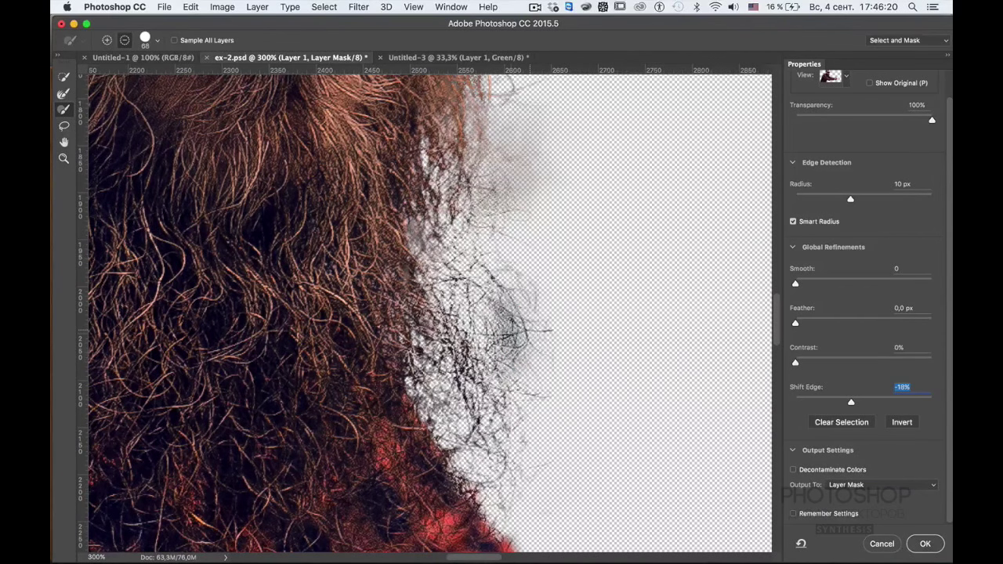
pyautogui.moveTo(529, 329); pyautogui.dragTo(536, 338)
# Step: Revert Edge Radius to 0 px, set the brush to subtract, and reselect Refine Edge Brush
pyautogui.hotkey('ctrl', 'alt', 'z')
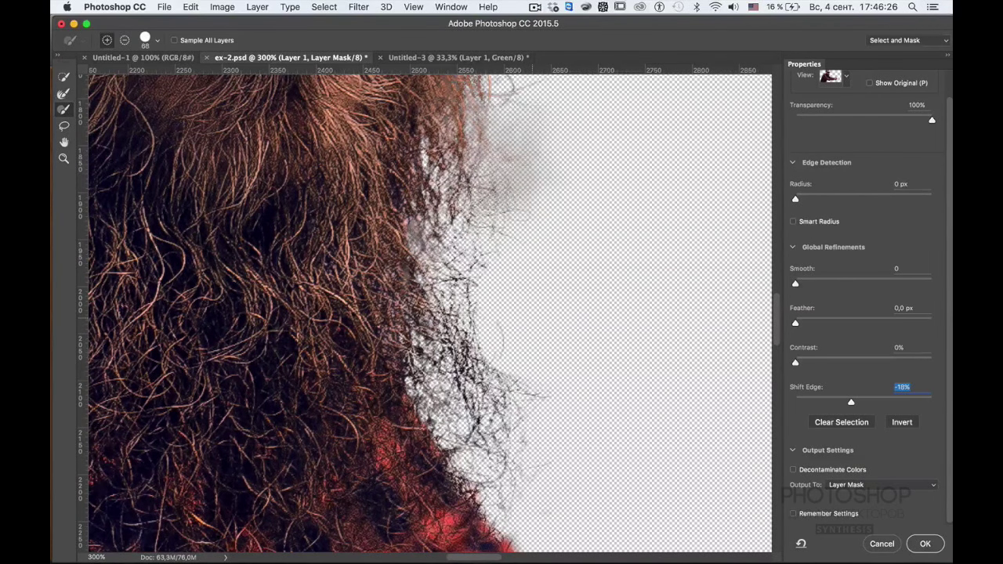
pyautogui.moveTo(436, 351); pyautogui.dragTo(423, 350)
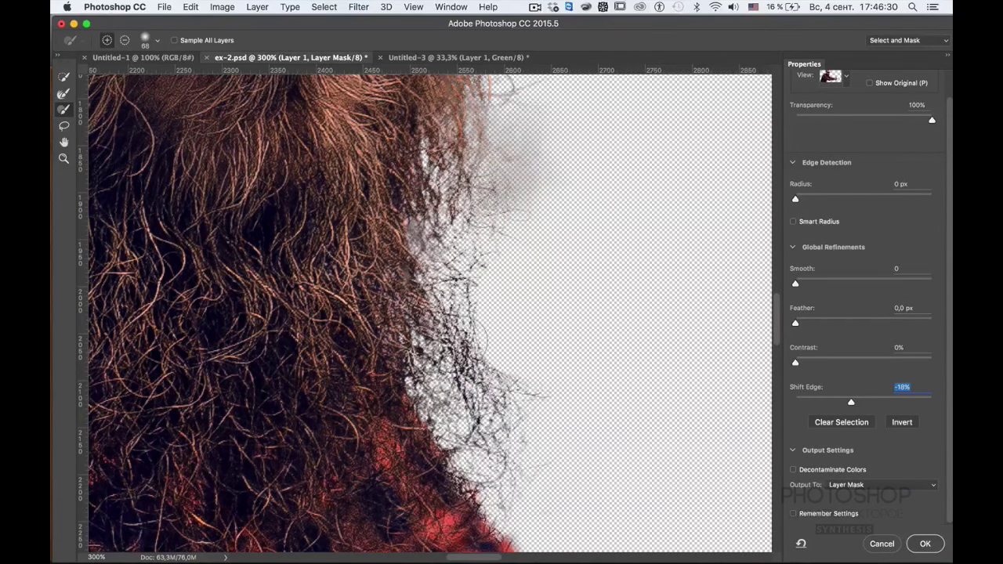
pyautogui.press('alt')
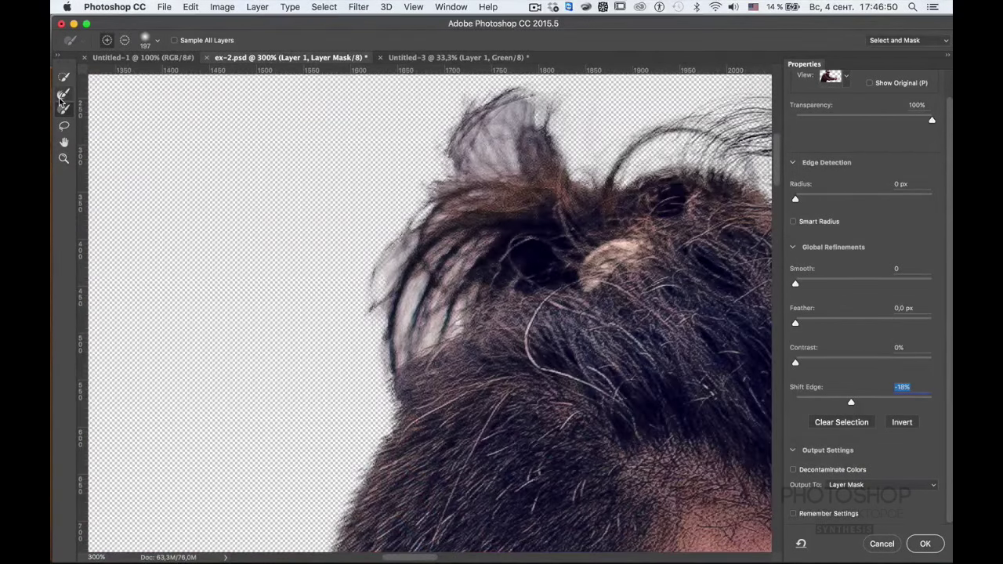
pyautogui.click(61, 100)
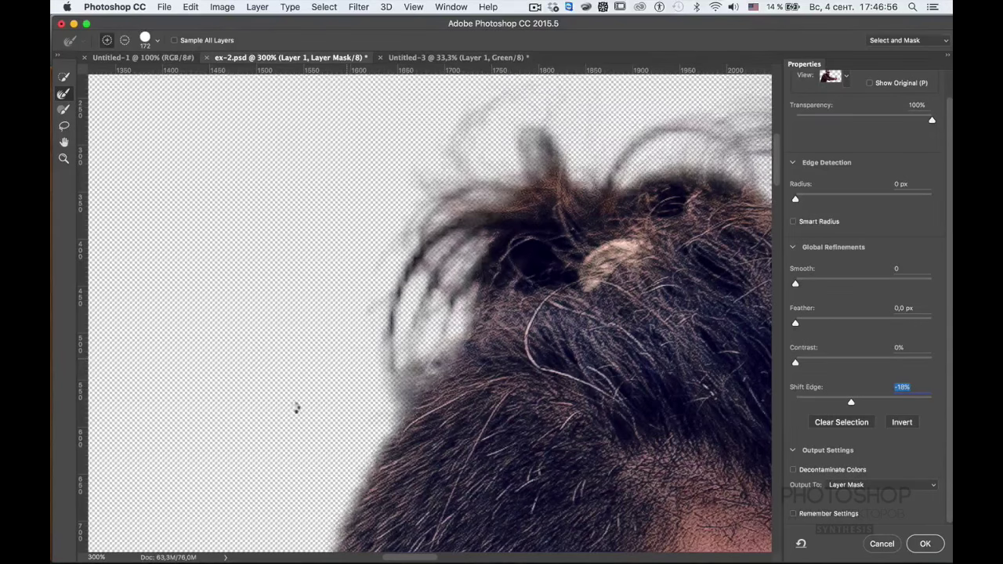
# Step: Pan around the cutout and zoom out to 50% to see the whole man
pyautogui.hscroll(5, 302, 368)
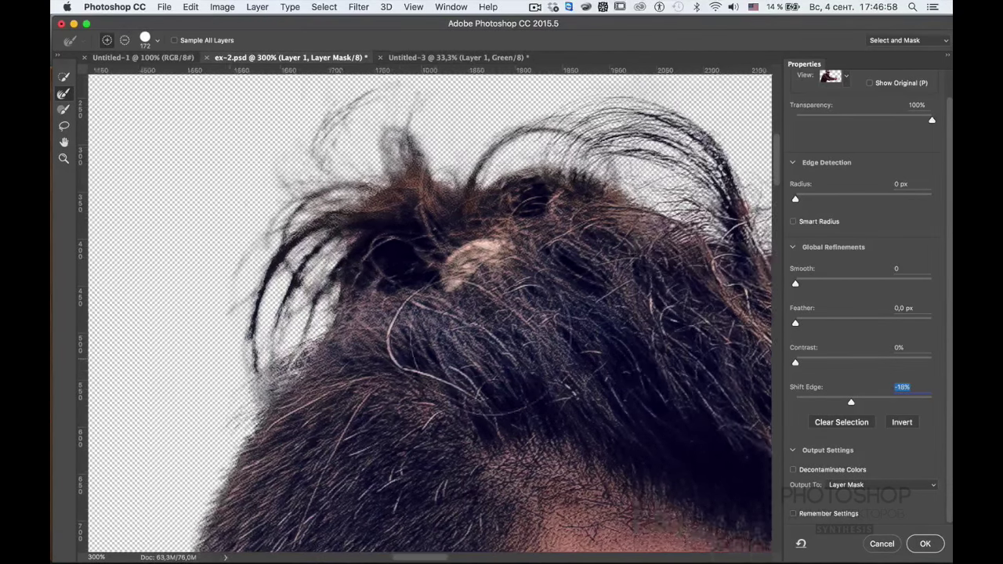
pyautogui.hscroll(1, 439, 288)
pyautogui.hscroll(1, 439, 289)
pyautogui.hscroll(1, 439, 289)
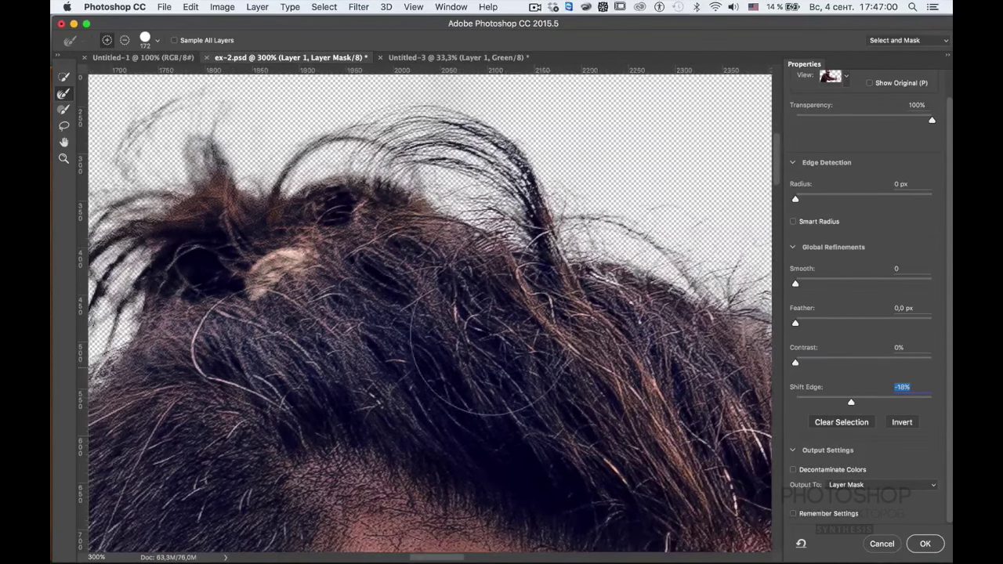
pyautogui.hscroll(1, 439, 289)
pyautogui.hscroll(-2, 438, 301)
pyautogui.hscroll(-2, 438, 301)
pyautogui.hscroll(-2, 438, 301)
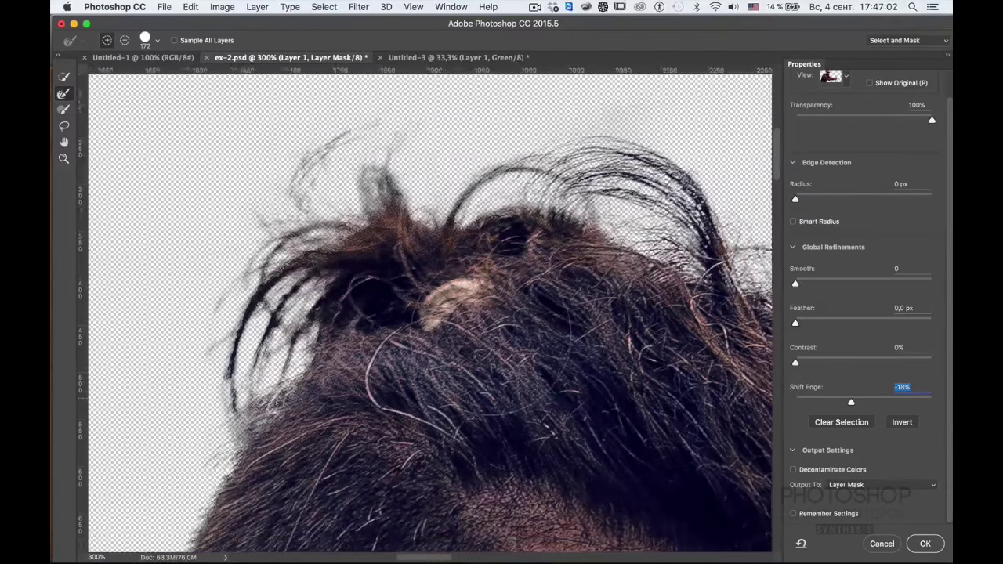
pyautogui.hscroll(-3, 439, 301)
pyautogui.scroll(-4, 439, 301)
pyautogui.scroll(-5, 470, 369)
pyautogui.scroll(-5, 473, 364)
pyautogui.scroll(-5, 482, 360)
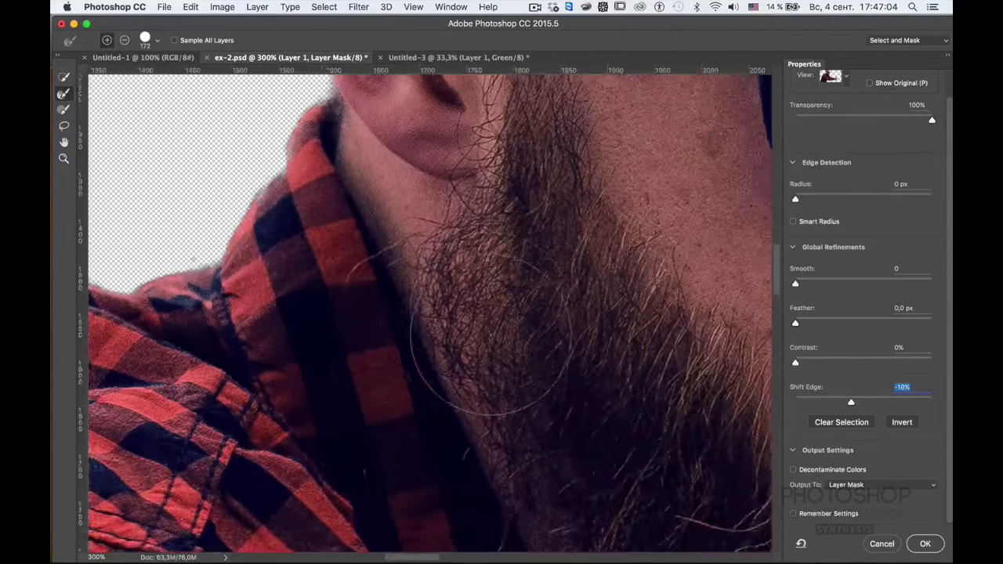
pyautogui.scroll(-3, 490, 354)
pyautogui.scroll(5, 490, 333)
pyautogui.hscroll(5, 490, 333)
pyautogui.hscroll(2, 491, 333)
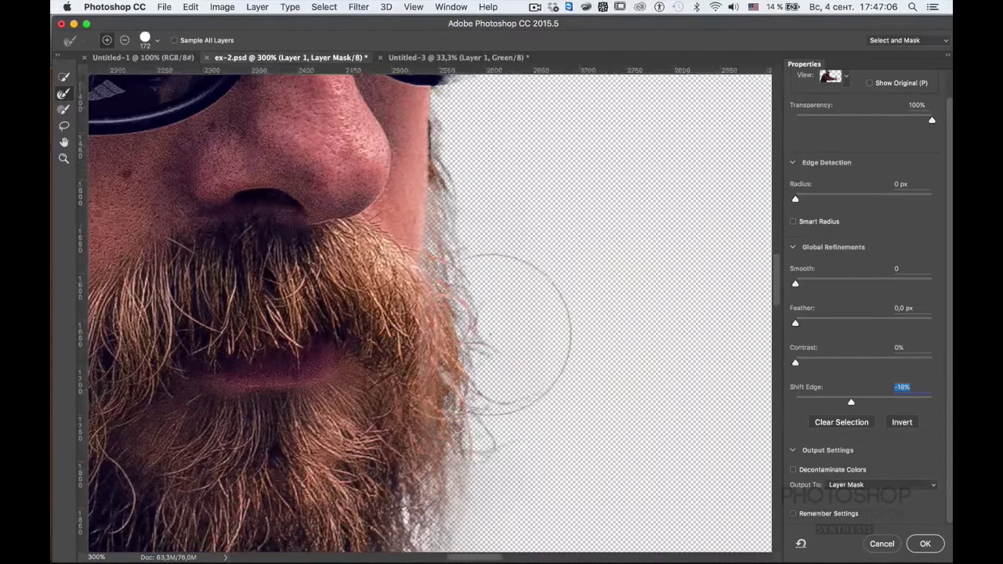
pyautogui.scroll(-3, 491, 333)
pyautogui.scroll(-3, 491, 333)
pyautogui.scroll(-3, 491, 333)
pyautogui.scroll(4, 490, 333)
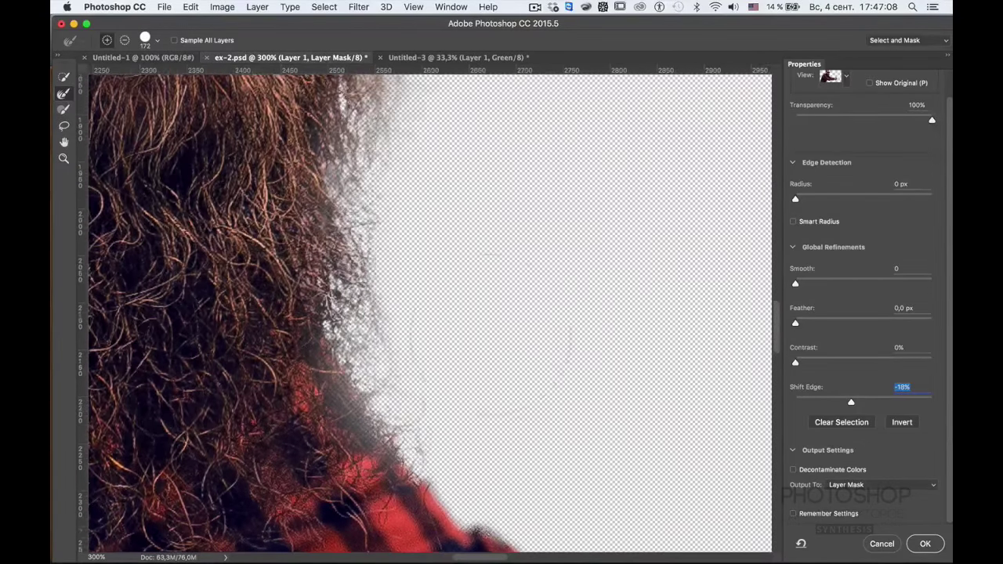
pyautogui.press('super+minus')
pyautogui.press('super+minus')
pyautogui.press('super+minus')
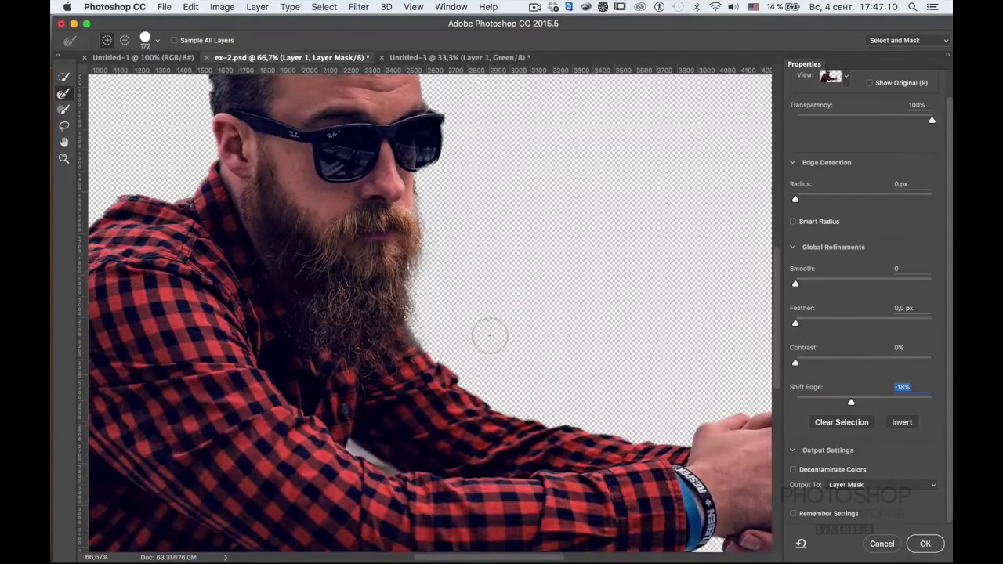
pyautogui.press('super+minus')
pyautogui.scroll(2, 490, 336)
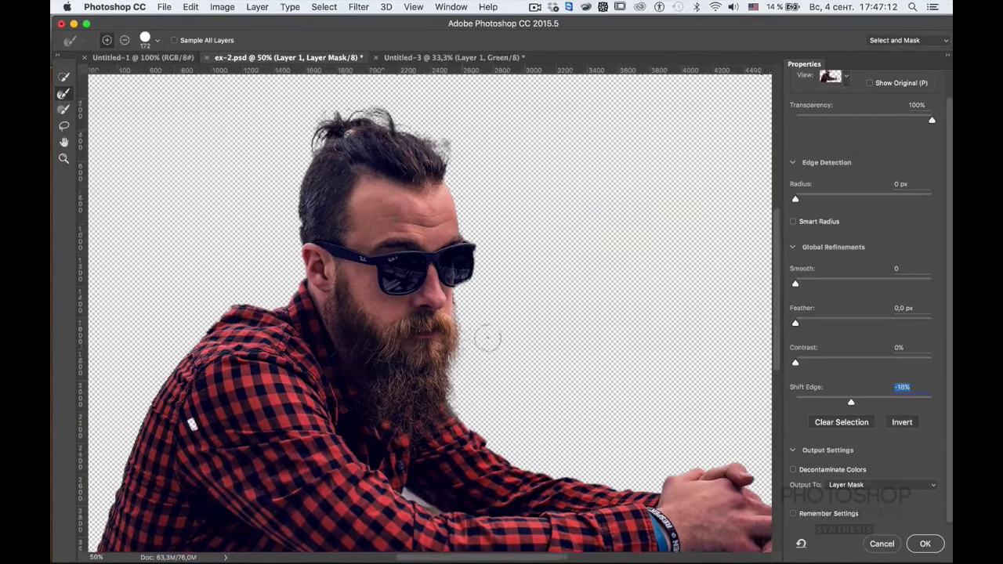
pyautogui.scroll(2, 490, 336)
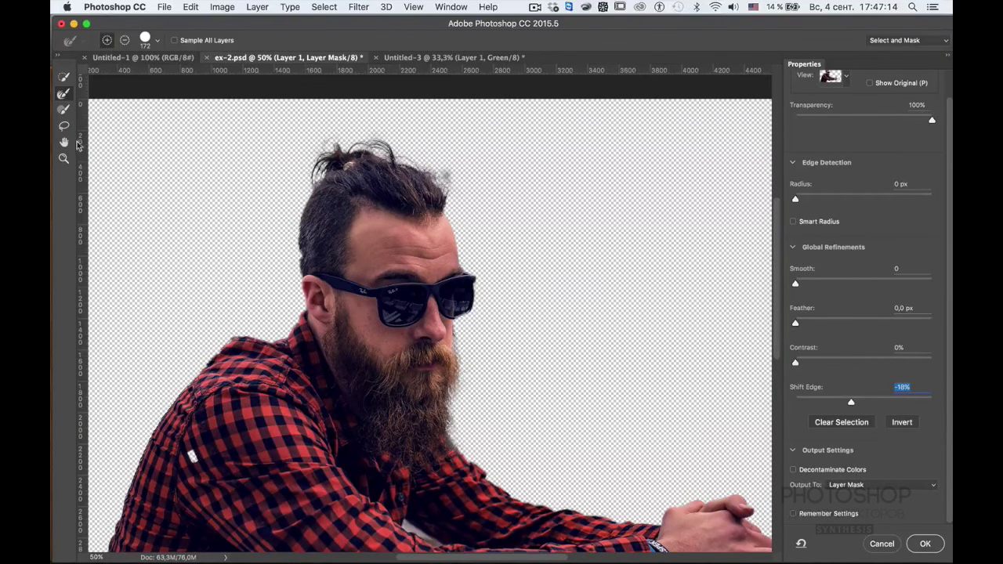
# Step: Erase the grey hair fuzz above the head with the Brush, then list the View modes
pyautogui.click(64, 110)
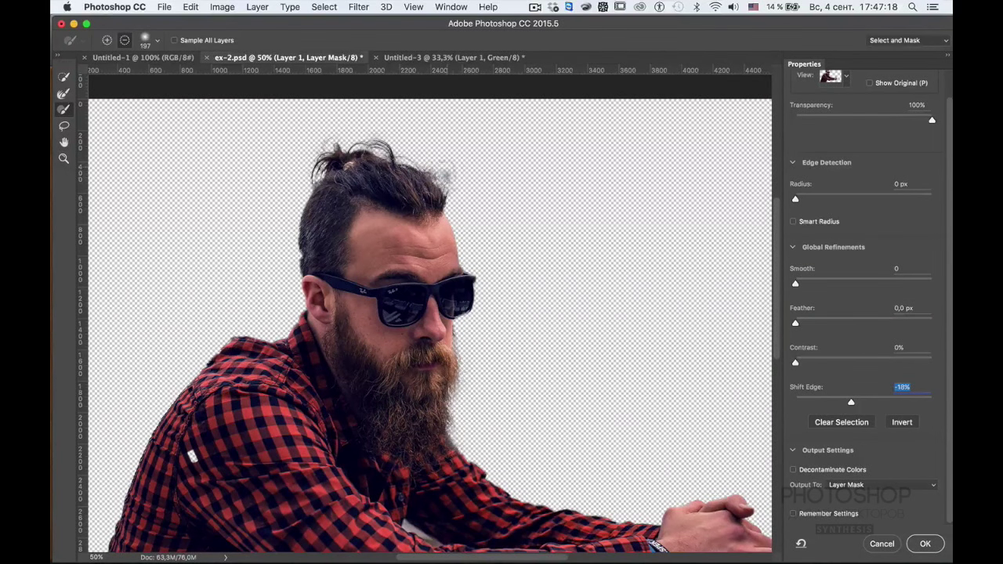
pyautogui.moveTo(445, 174); pyautogui.dragTo(452, 184)
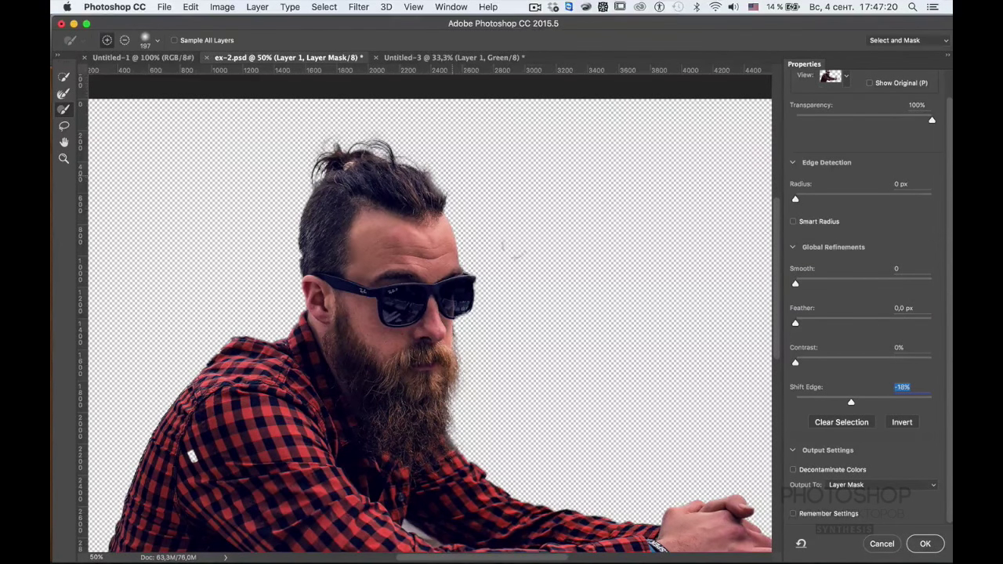
pyautogui.scroll(-5, 511, 253)
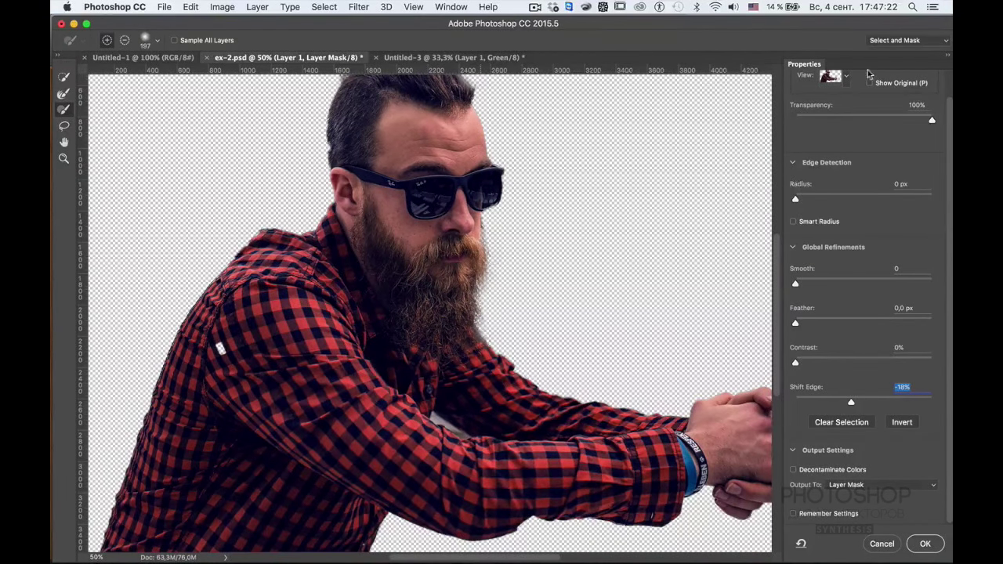
pyautogui.scroll(2, 855, 94)
pyautogui.click(846, 103)
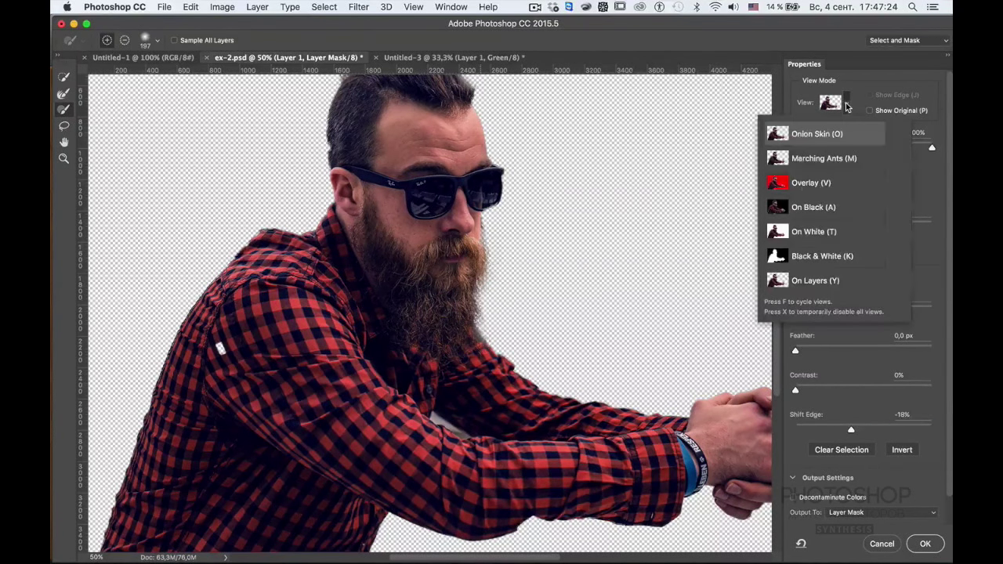
pyautogui.click(856, 257)
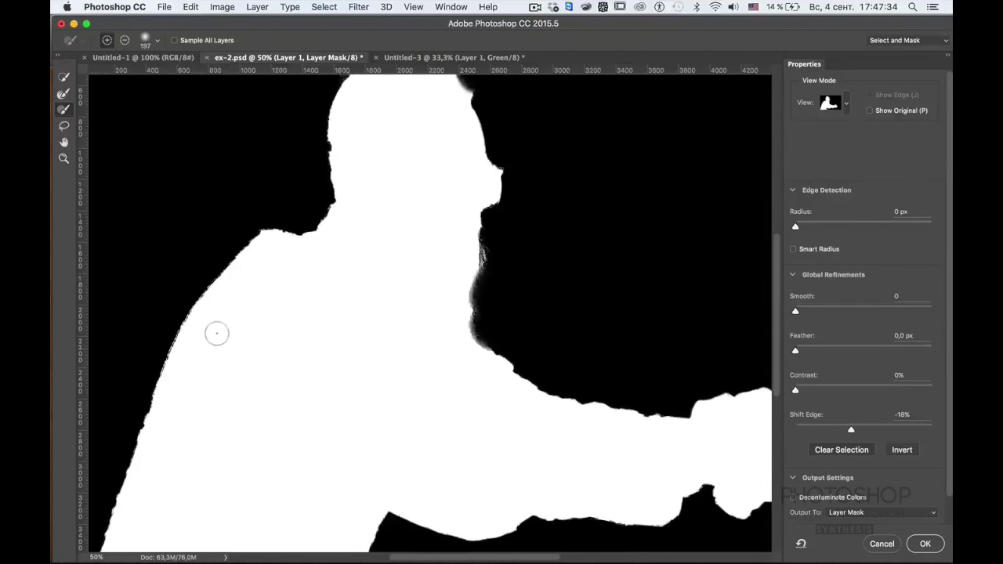
pyautogui.hscroll(3, 345, 374)
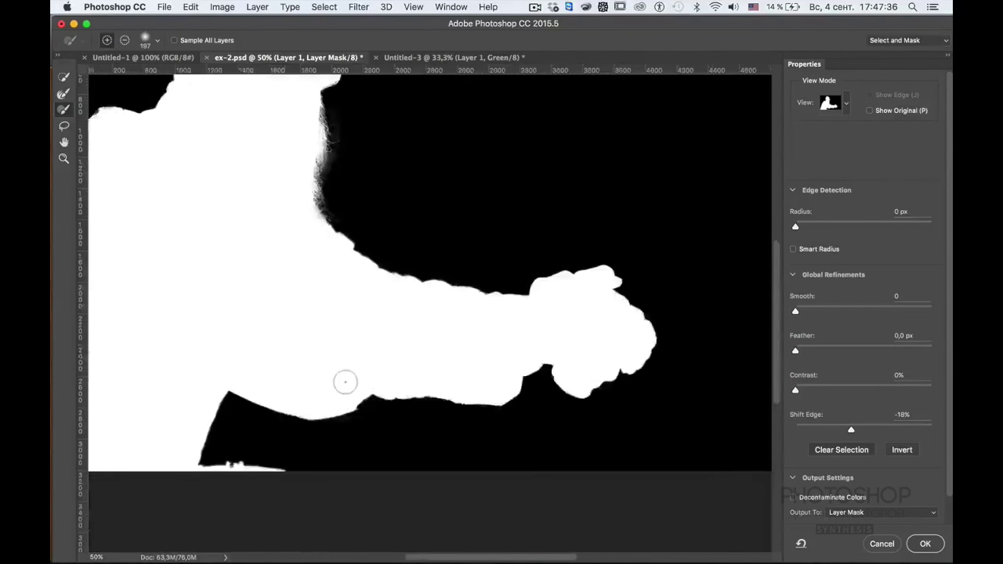
pyautogui.click(845, 97)
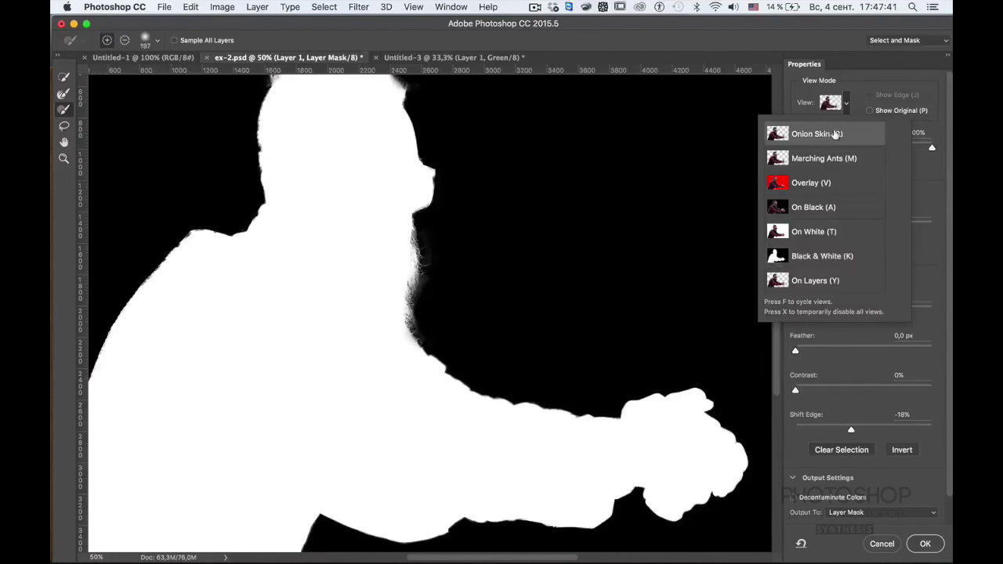
pyautogui.click(832, 134)
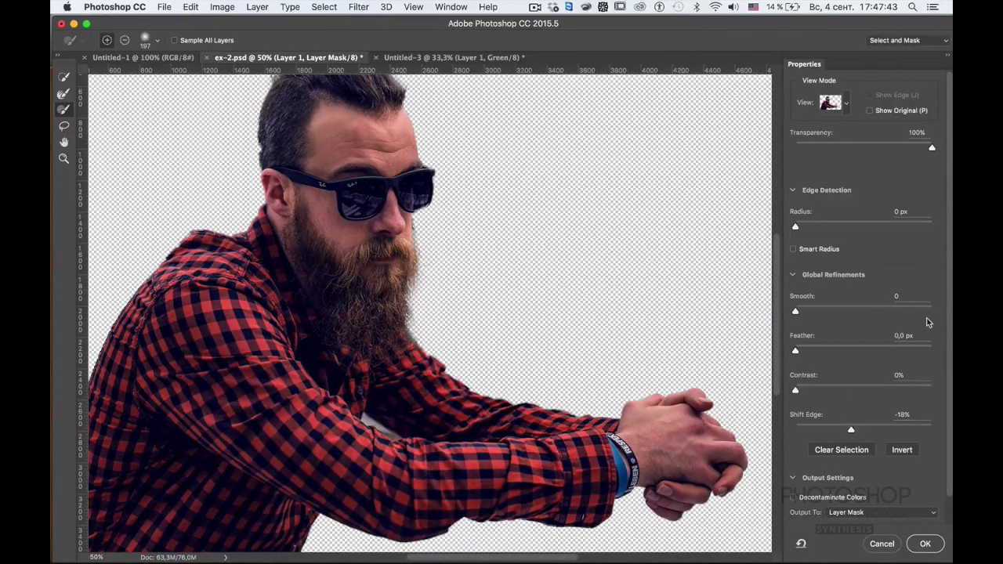
pyautogui.scroll(-2, 946, 360)
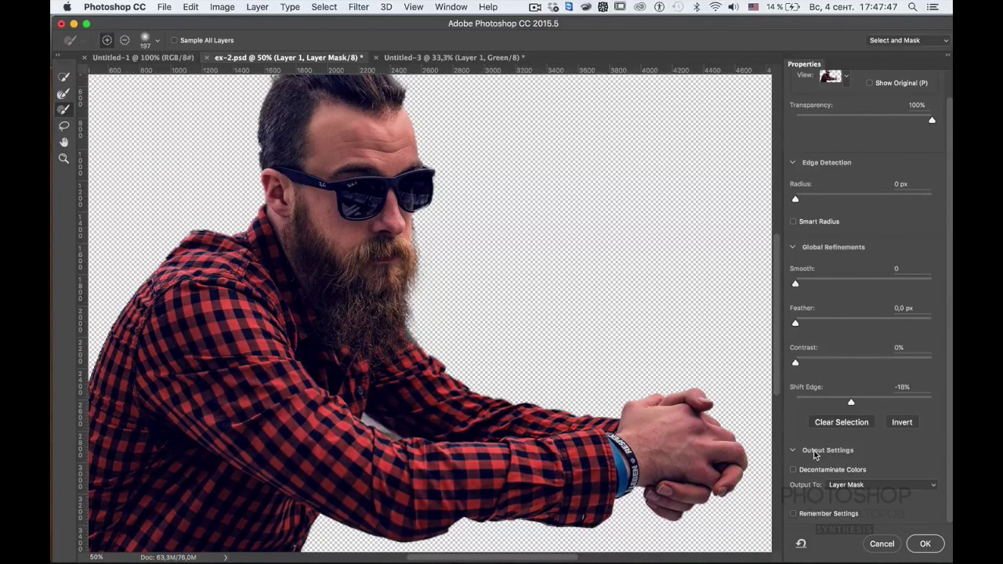
pyautogui.click(898, 481)
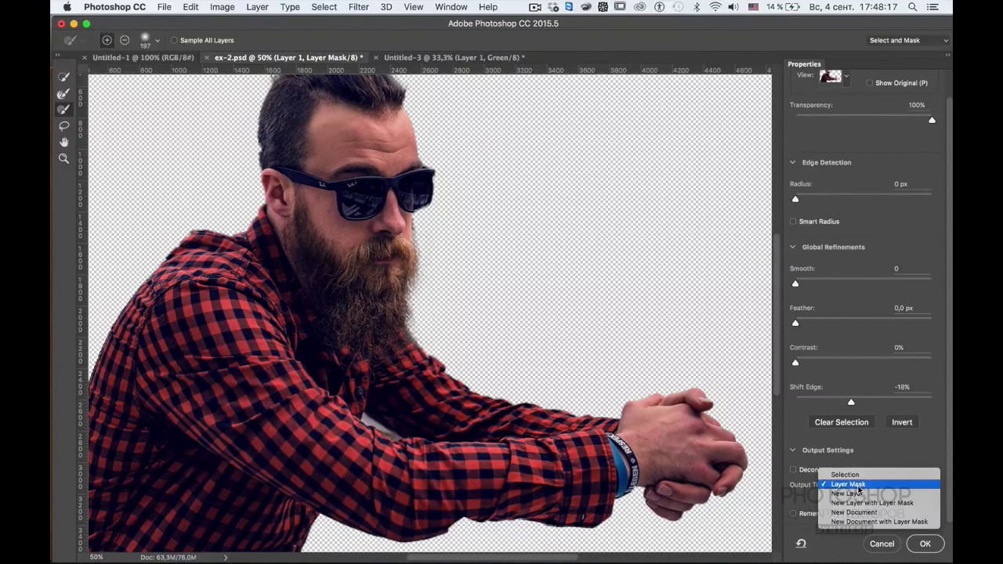
pyautogui.click(835, 549)
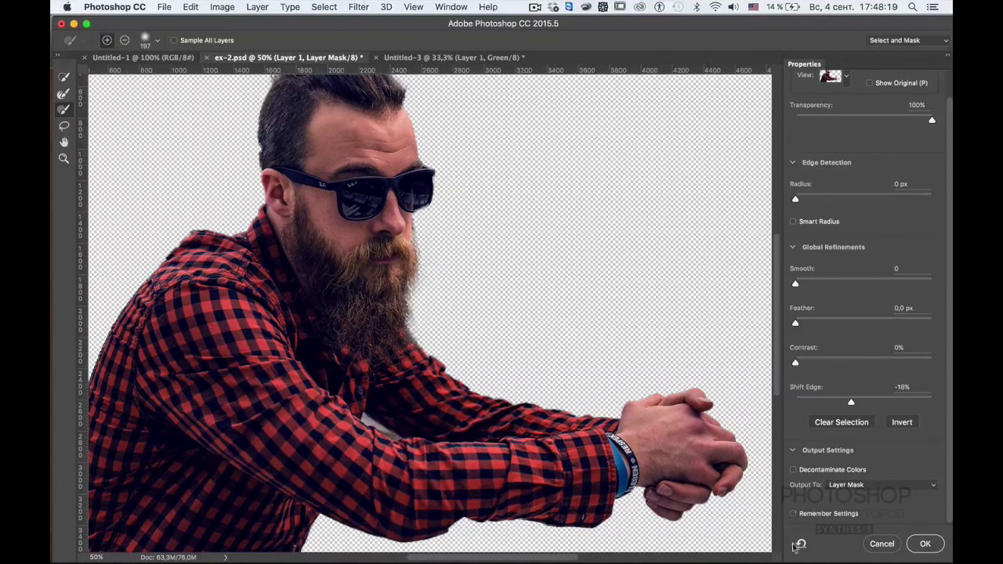